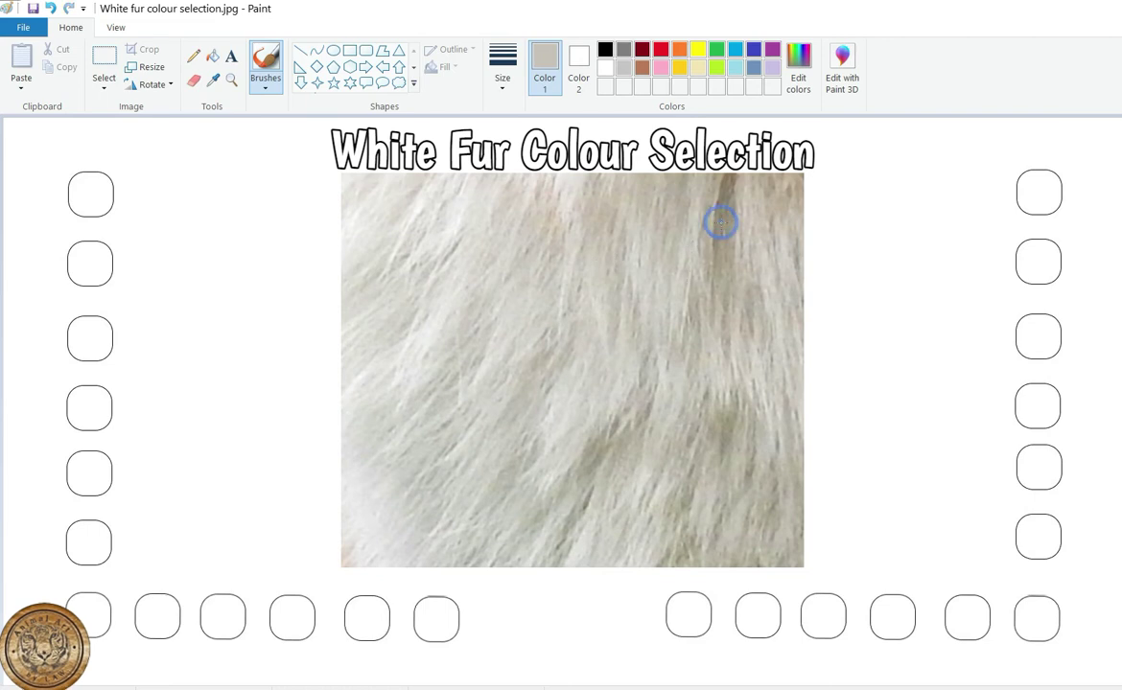
# Sample a darker beige fur tone from the photo and choose the plain first brush style
pyautogui.click(212, 80)
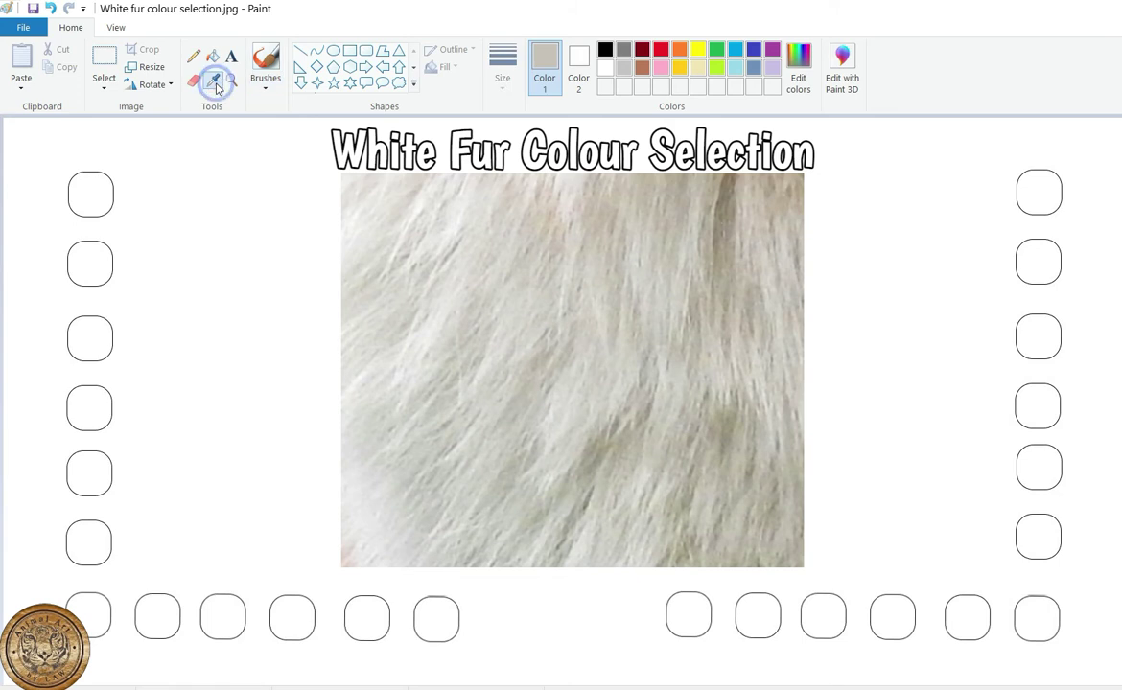
pyautogui.click(715, 219)
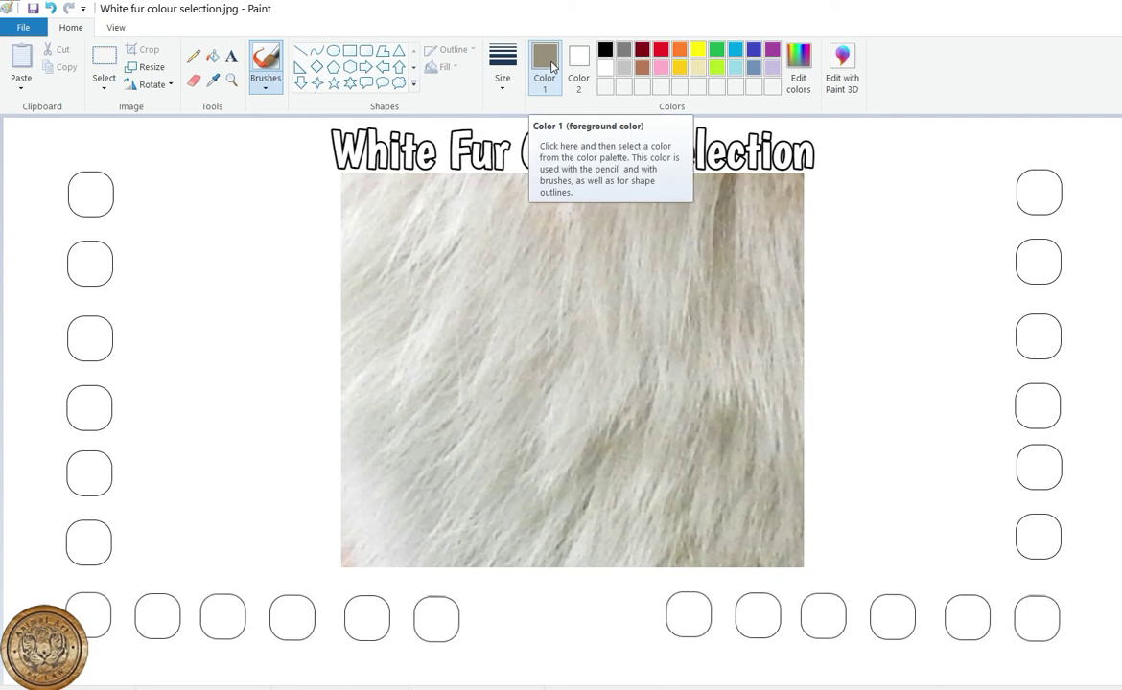
pyautogui.click(265, 86)
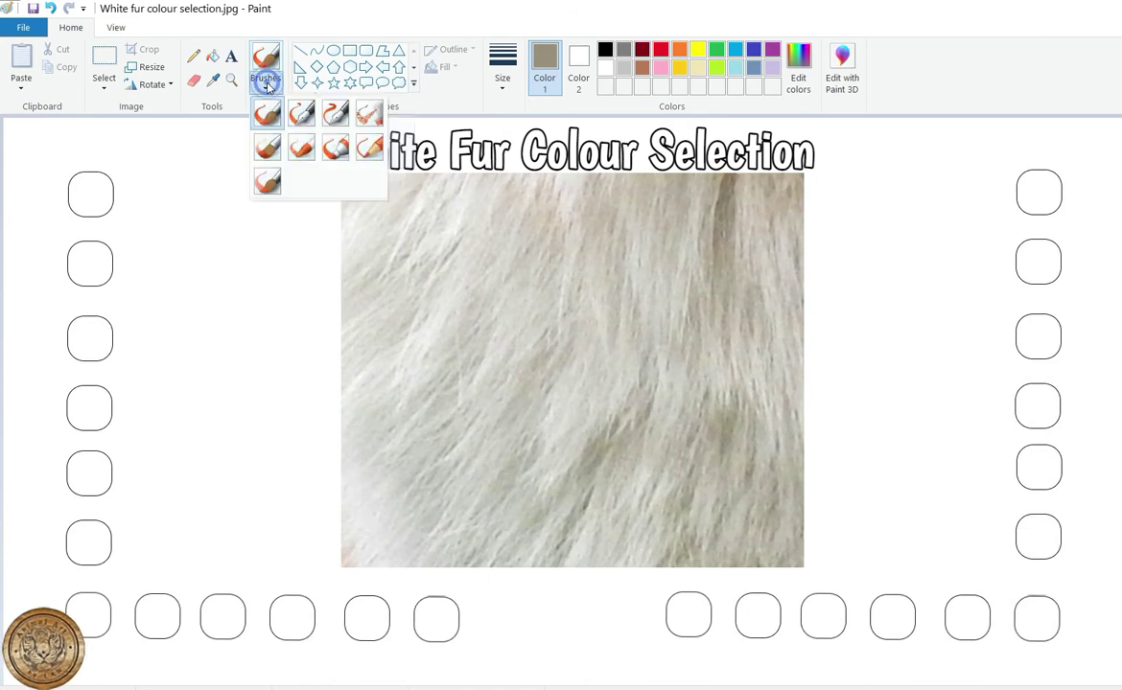
pyautogui.click(269, 116)
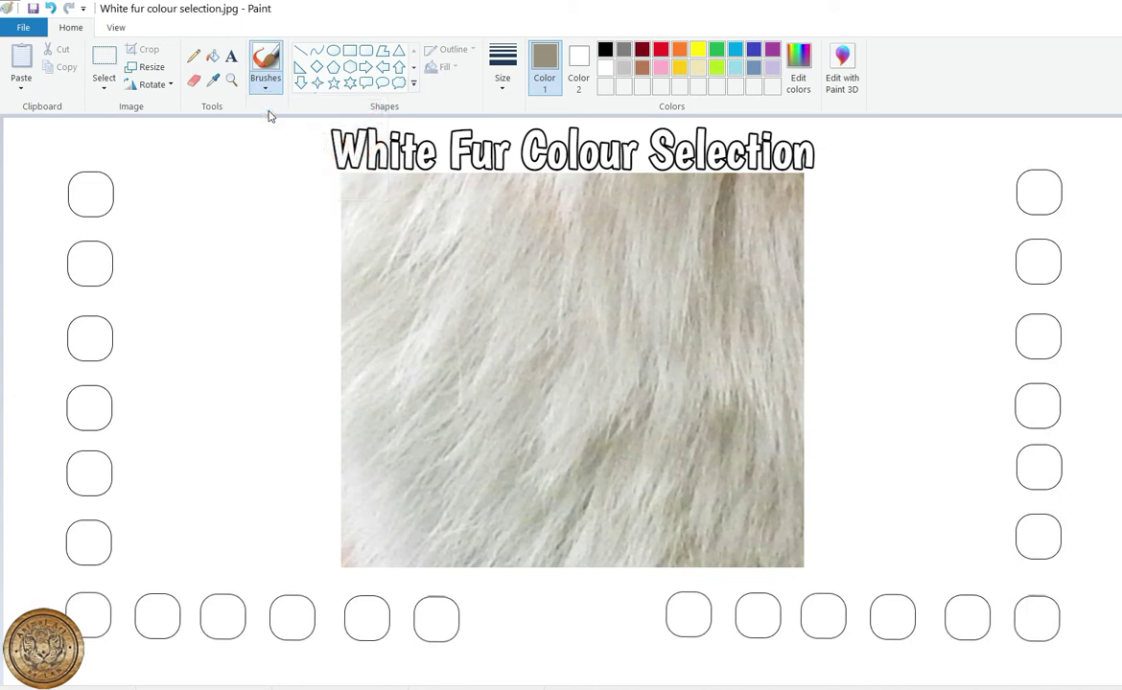
# Set the brush to its thickest width, then paint and undo a test stroke
pyautogui.click(506, 85)
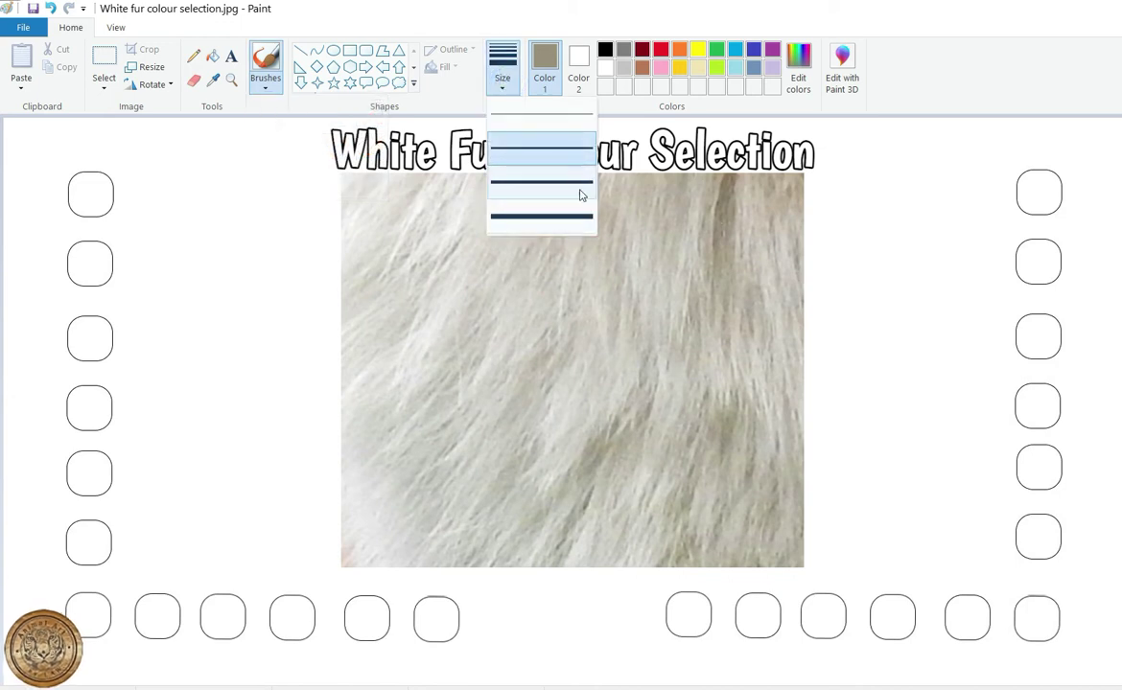
pyautogui.click(545, 219)
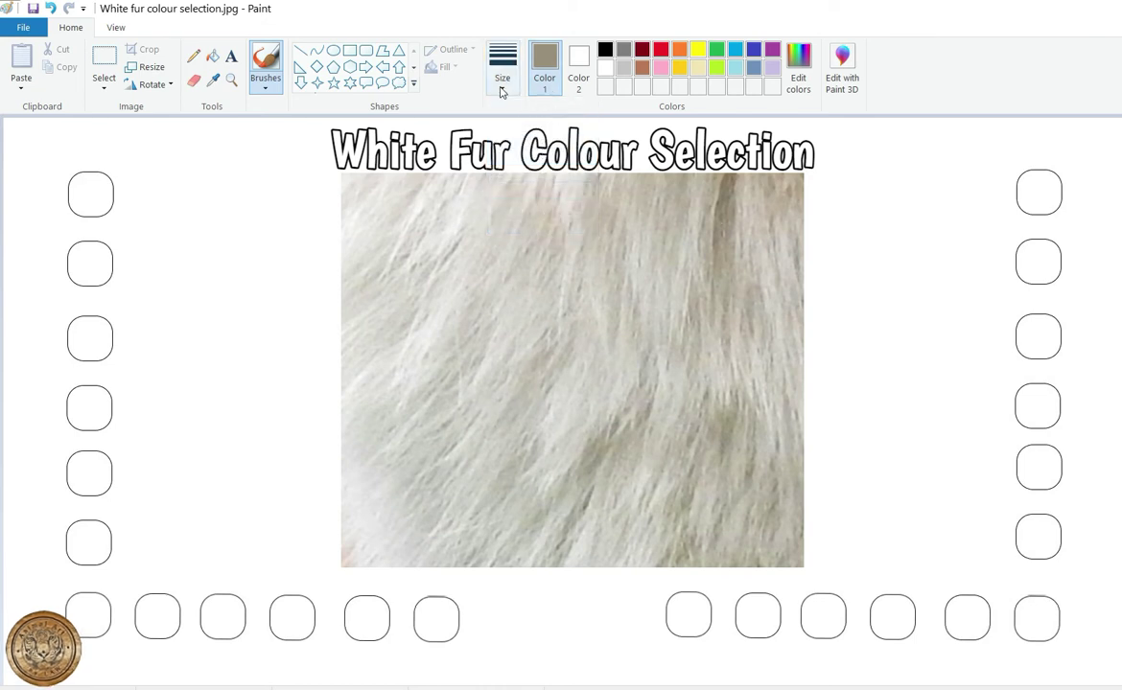
pyautogui.click(502, 83)
pyautogui.click(552, 223)
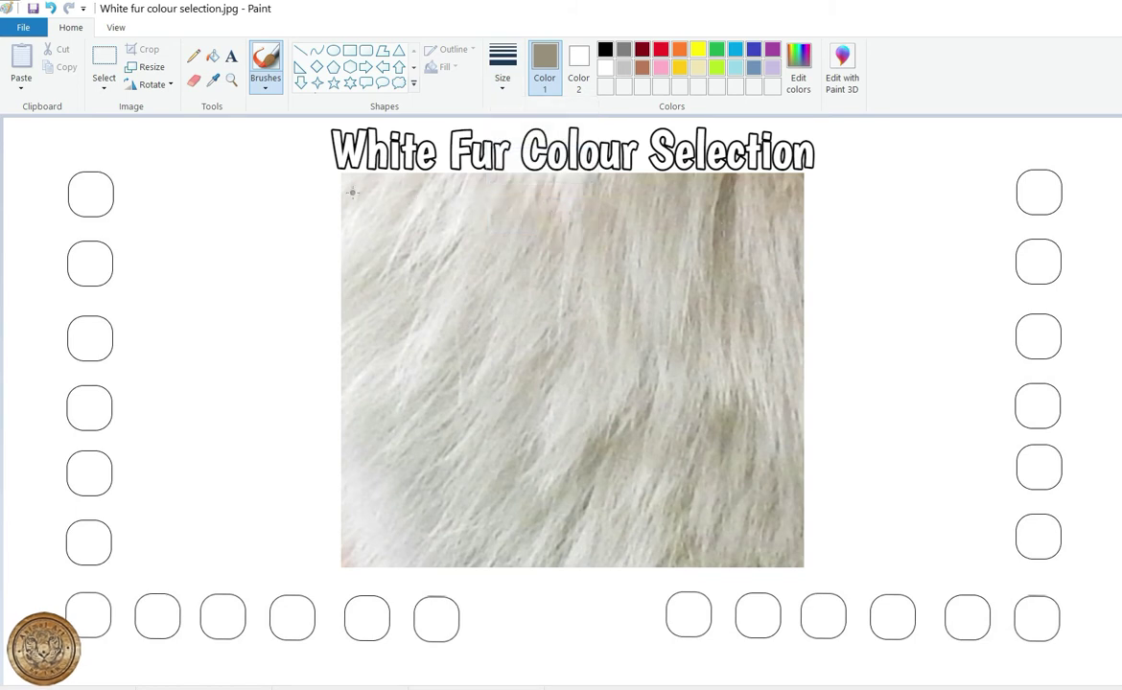
pyautogui.moveTo(327, 188); pyautogui.dragTo(244, 188)
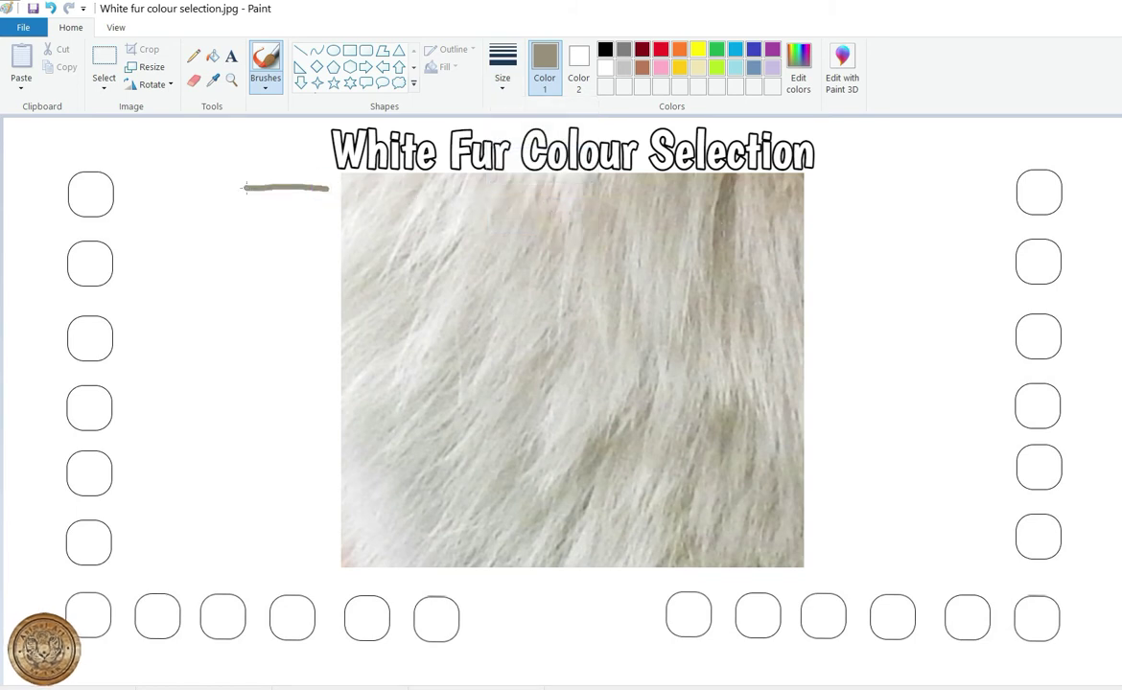
pyautogui.click(50, 7)
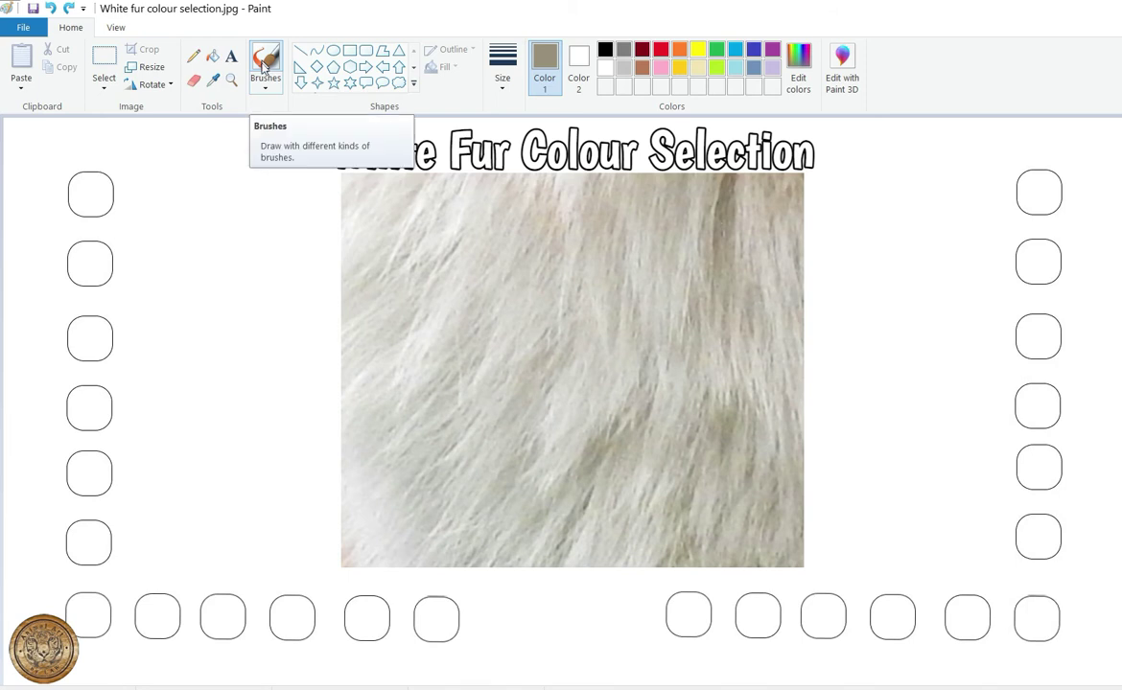
# Sample a pale fur colour near the photo corner, line it to the top-left box and fill that box
pyautogui.click(212, 83)
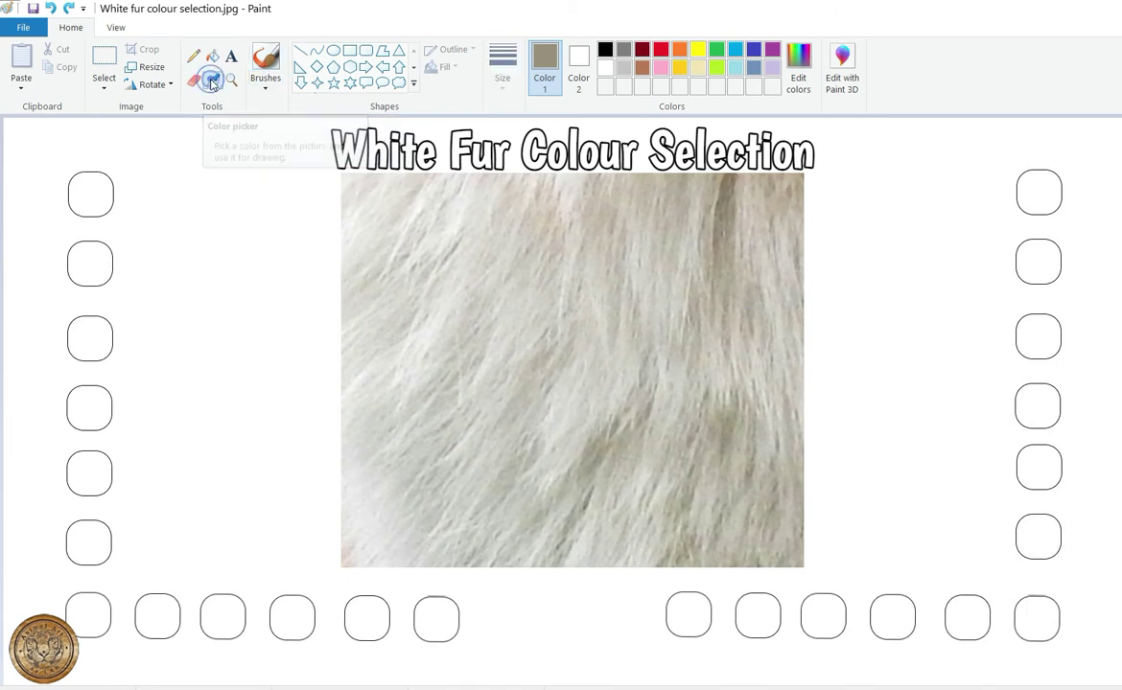
pyautogui.click(348, 176)
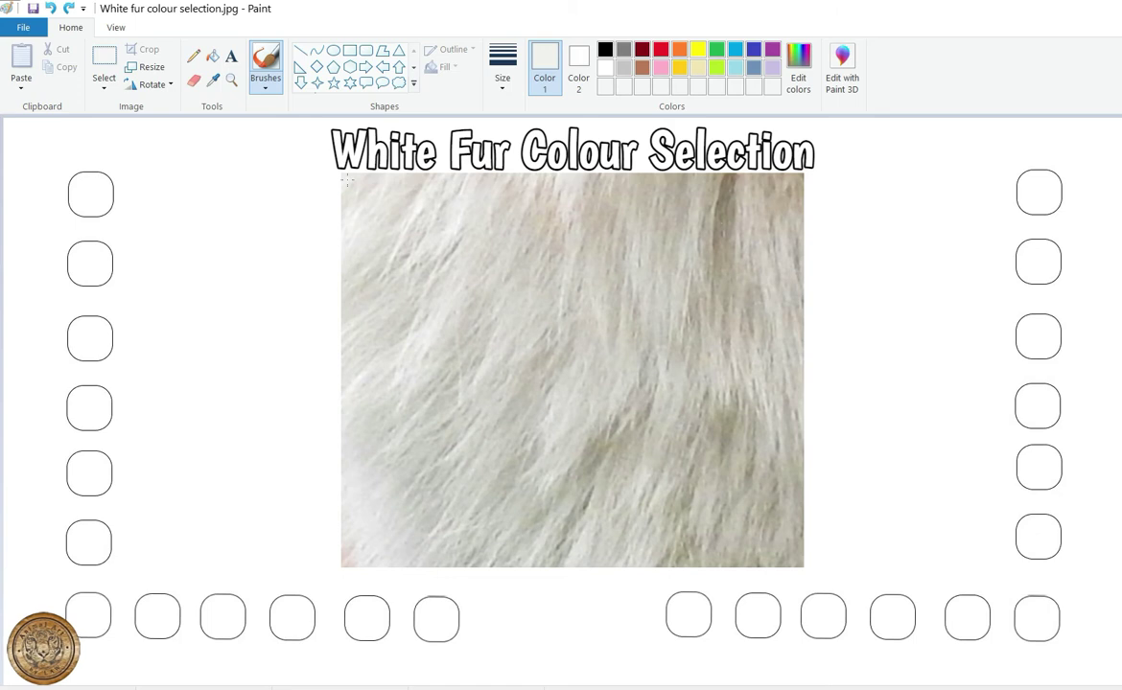
pyautogui.moveTo(347, 181); pyautogui.dragTo(110, 199)
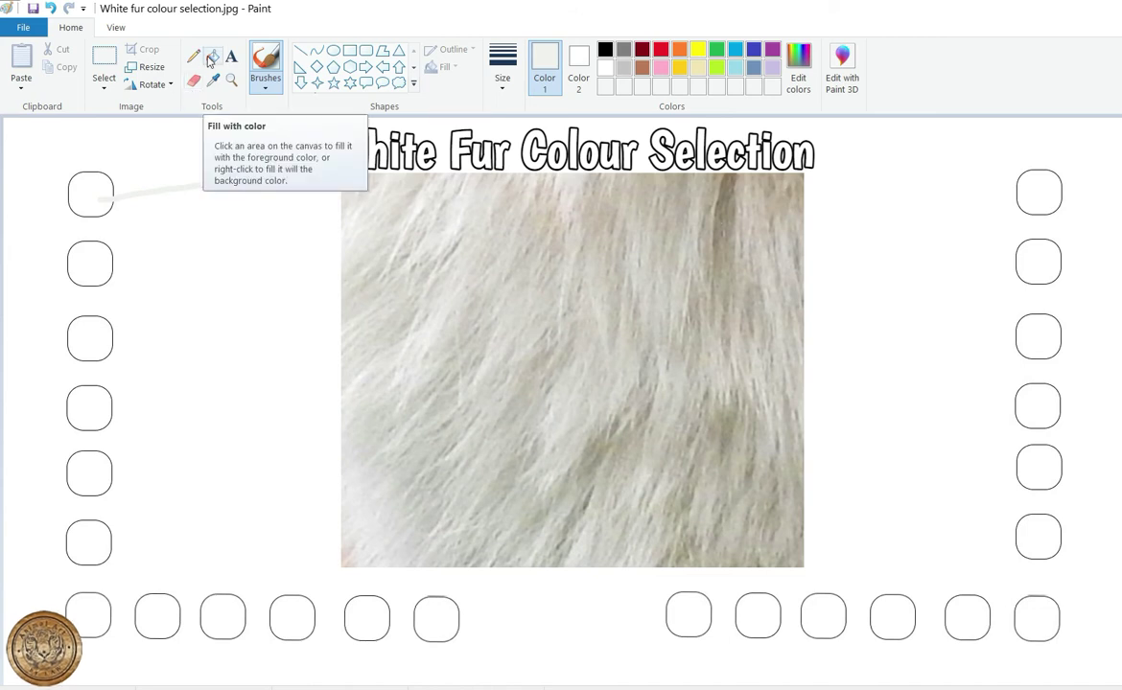
pyautogui.click(210, 59)
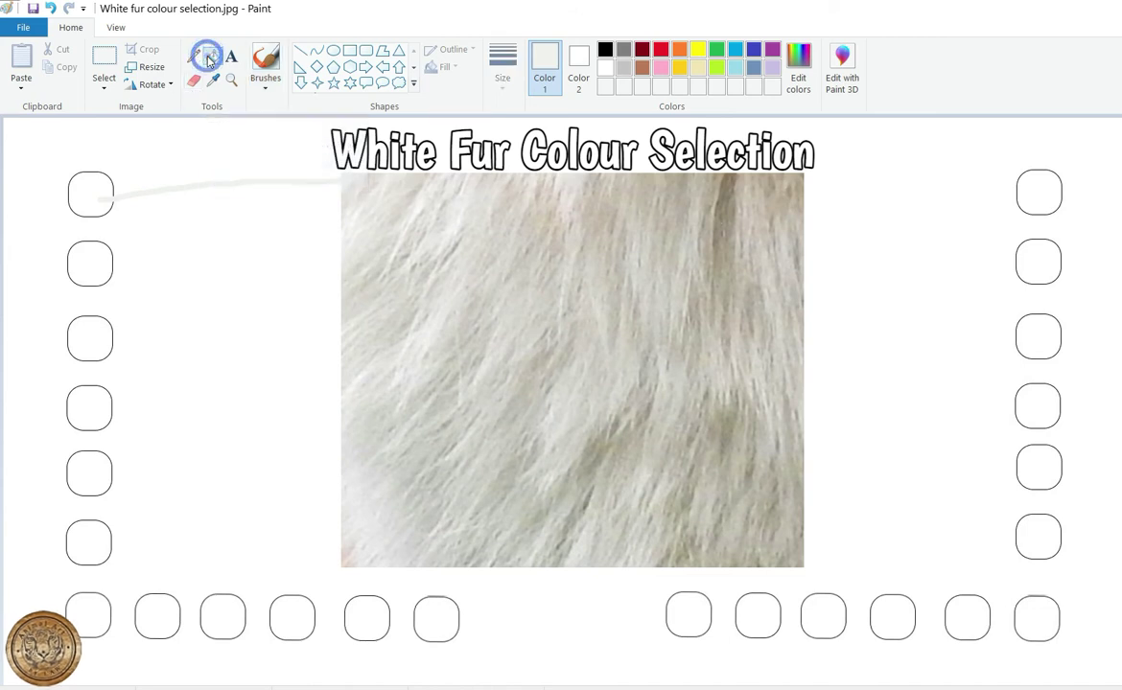
pyautogui.click(93, 183)
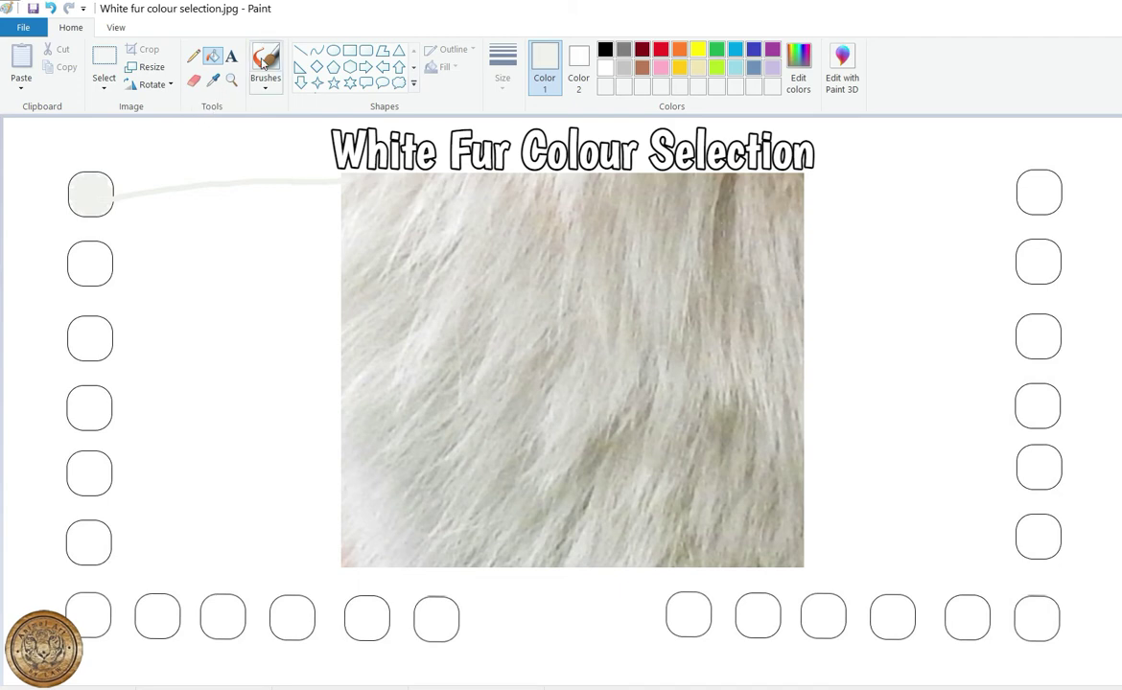
pyautogui.click(263, 63)
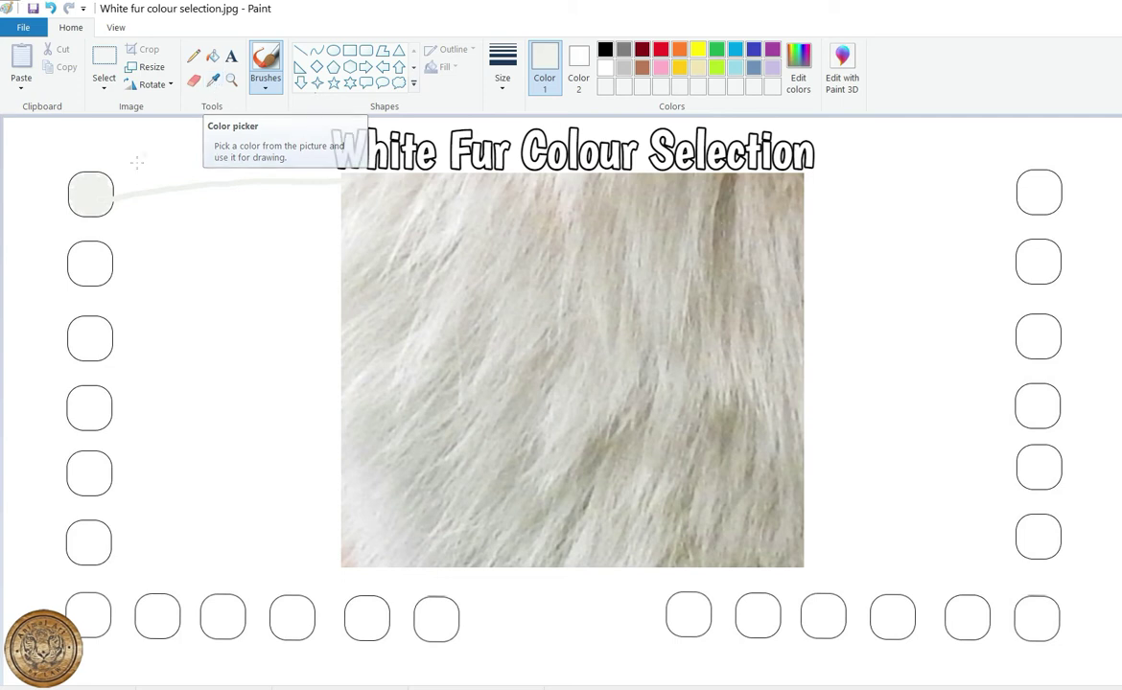
# Sample a grey fur tone, trial-fill the second left box with it, then undo that fill
pyautogui.click(211, 54)
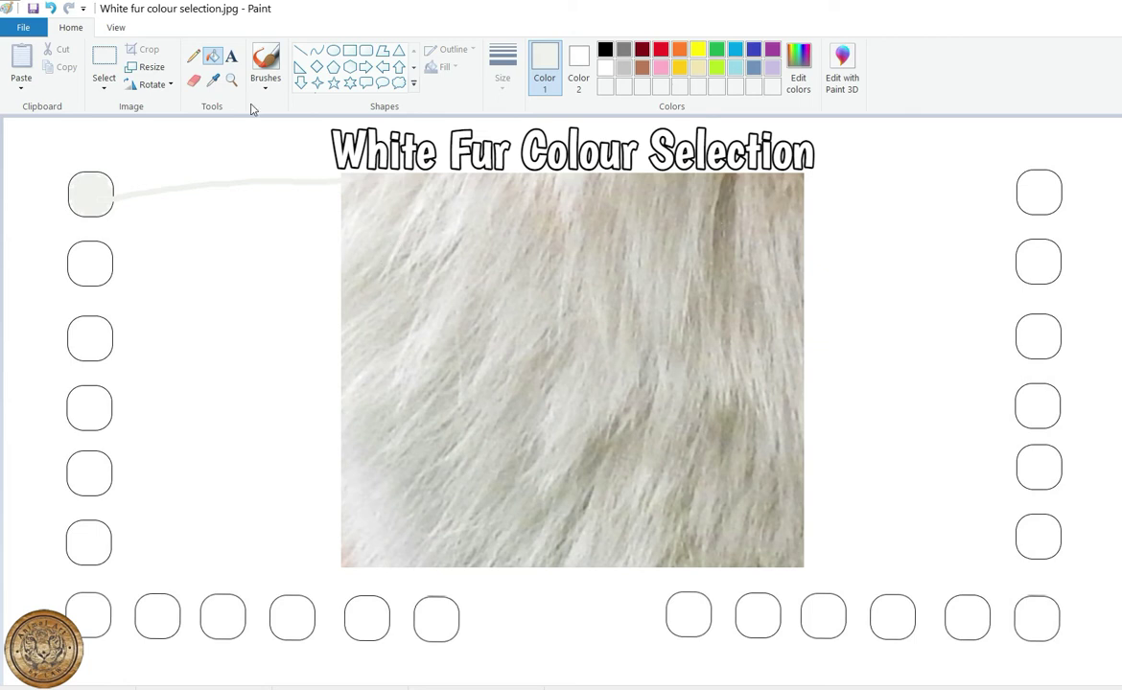
pyautogui.click(213, 81)
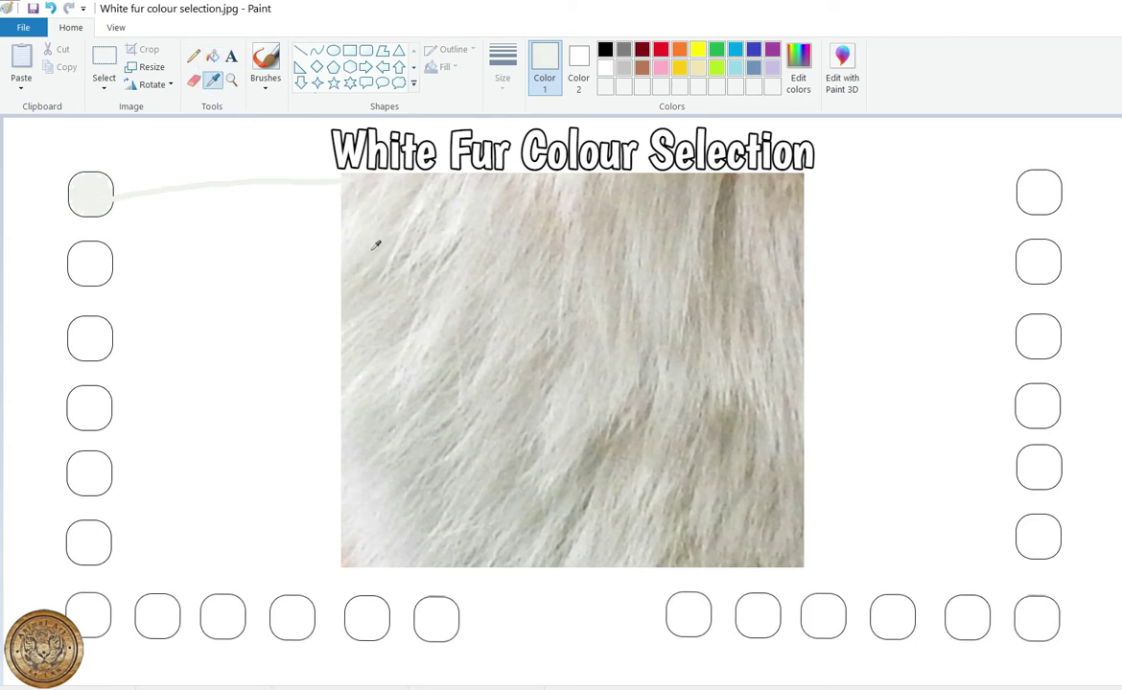
pyautogui.click(342, 244)
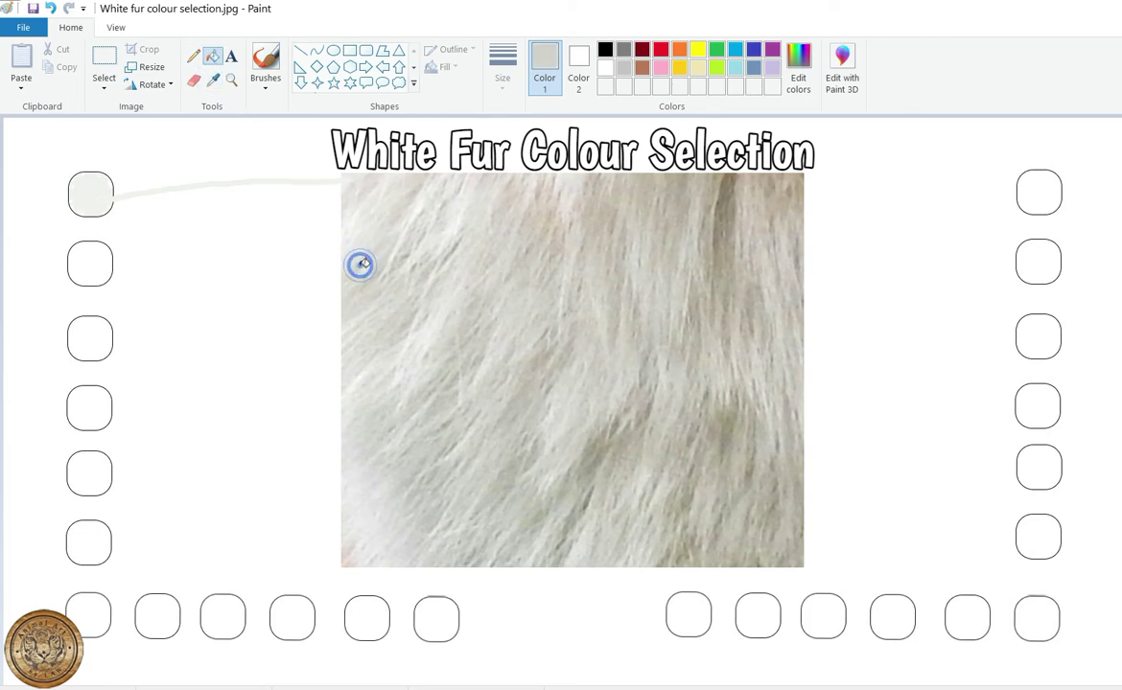
pyautogui.click(87, 234)
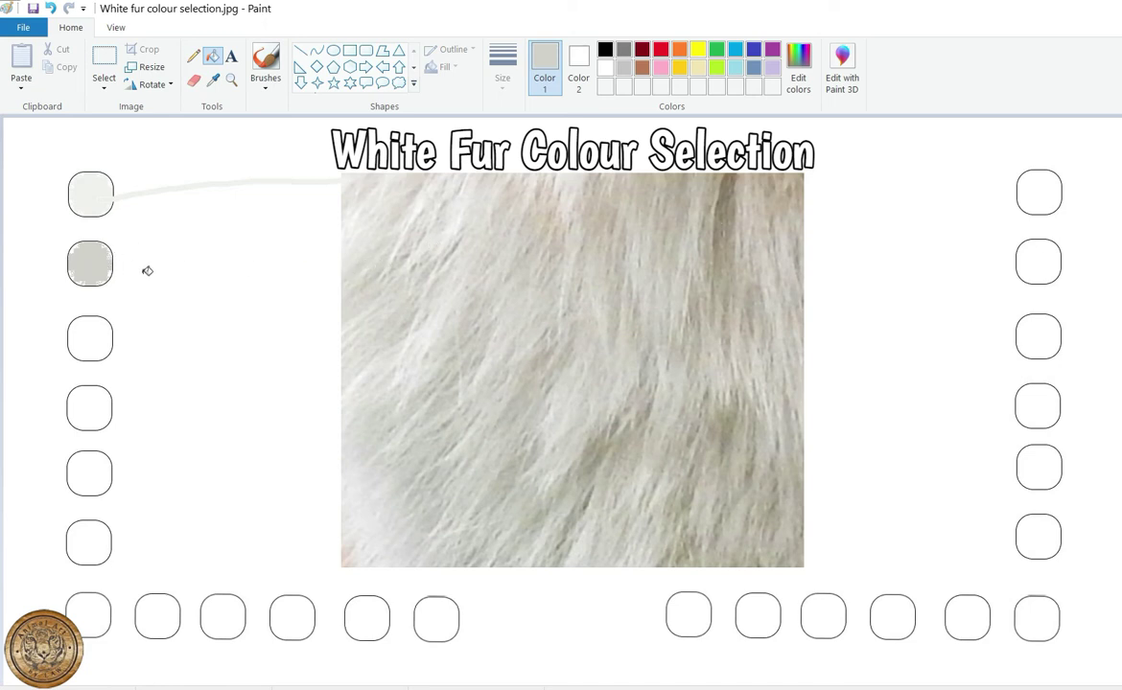
pyautogui.click(51, 9)
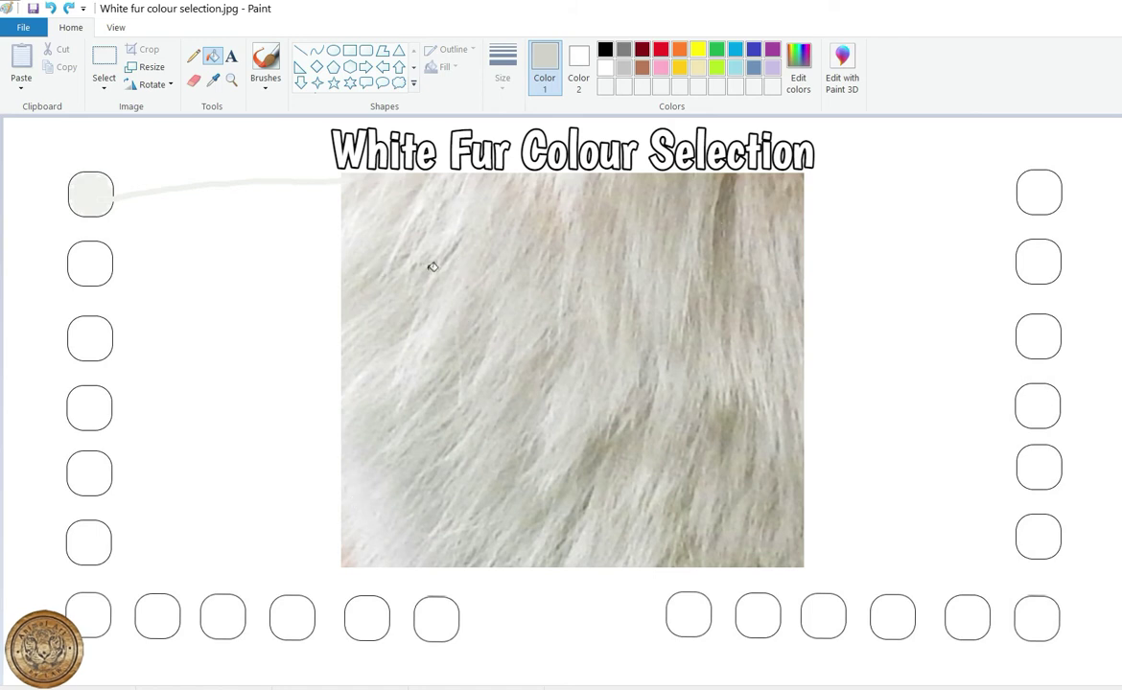
pyautogui.click(268, 60)
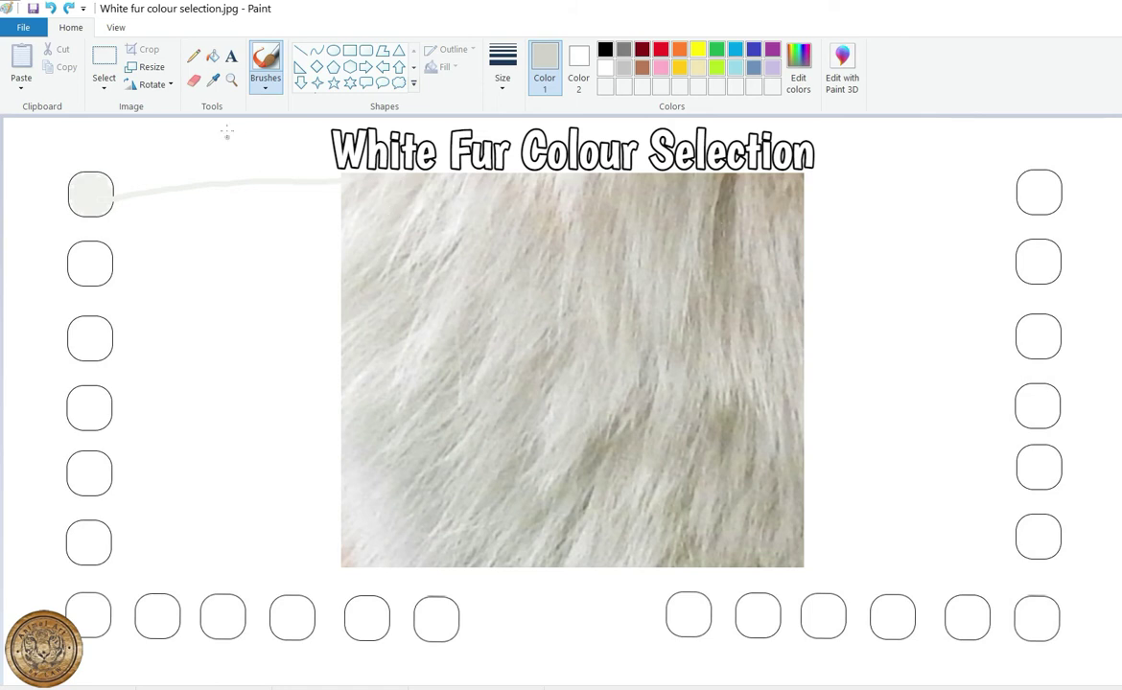
pyautogui.click(213, 82)
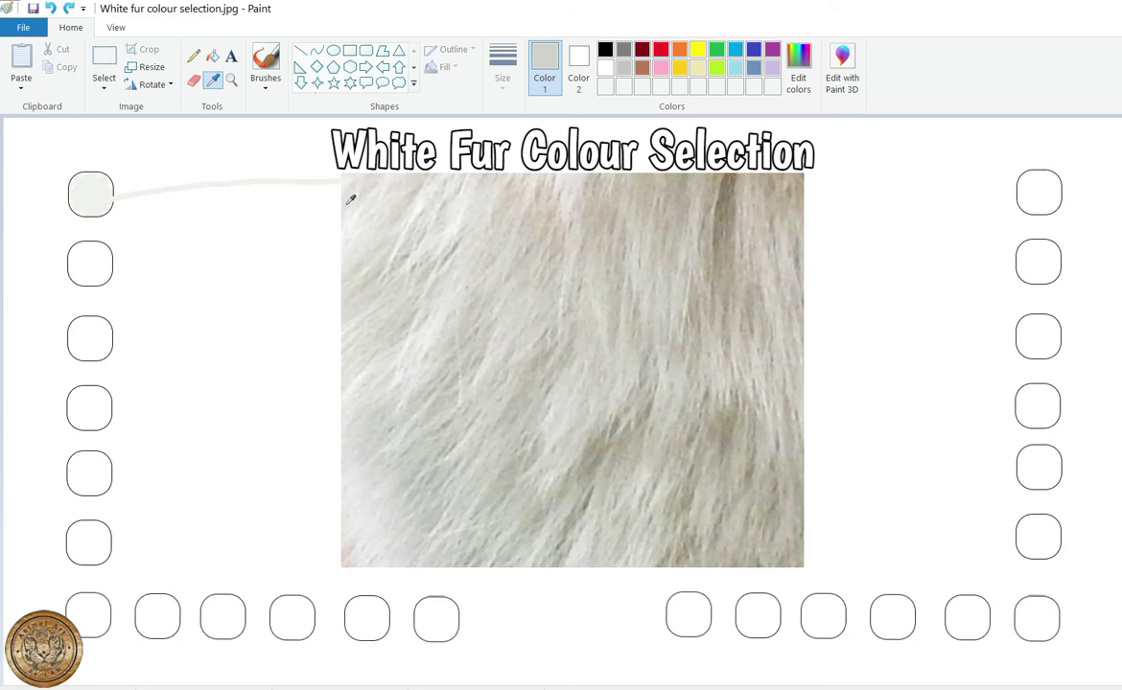
# Link a fur colour from the photo's top edge to the second left box and fill it
pyautogui.click(411, 193)
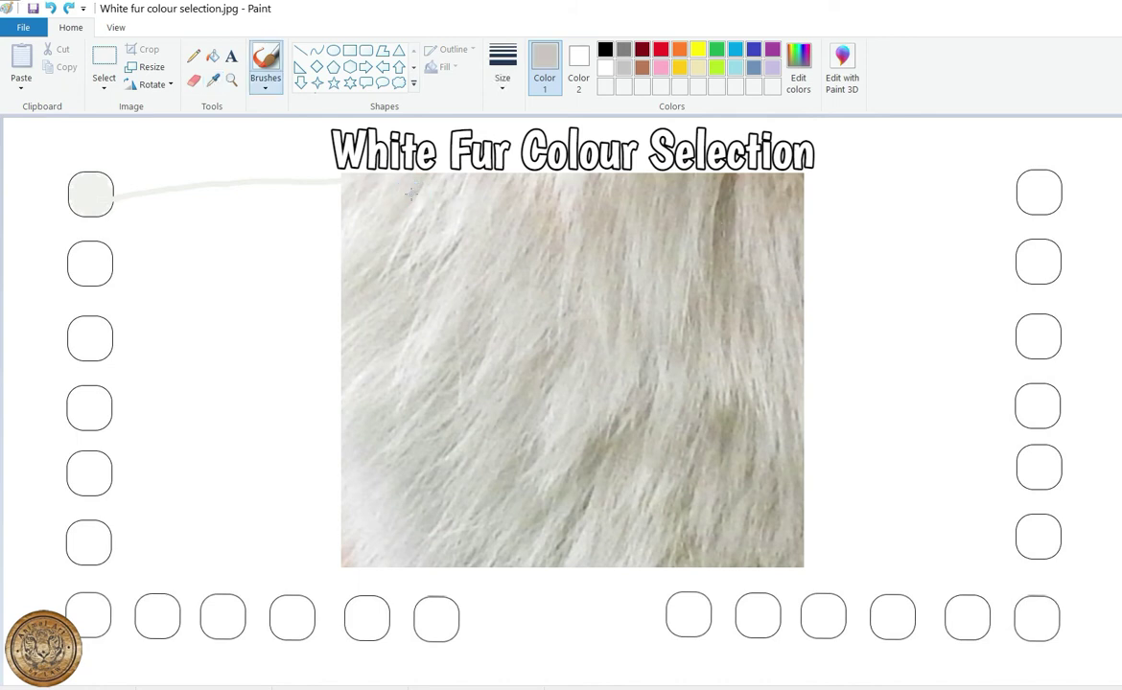
pyautogui.moveTo(410, 193); pyautogui.dragTo(99, 272)
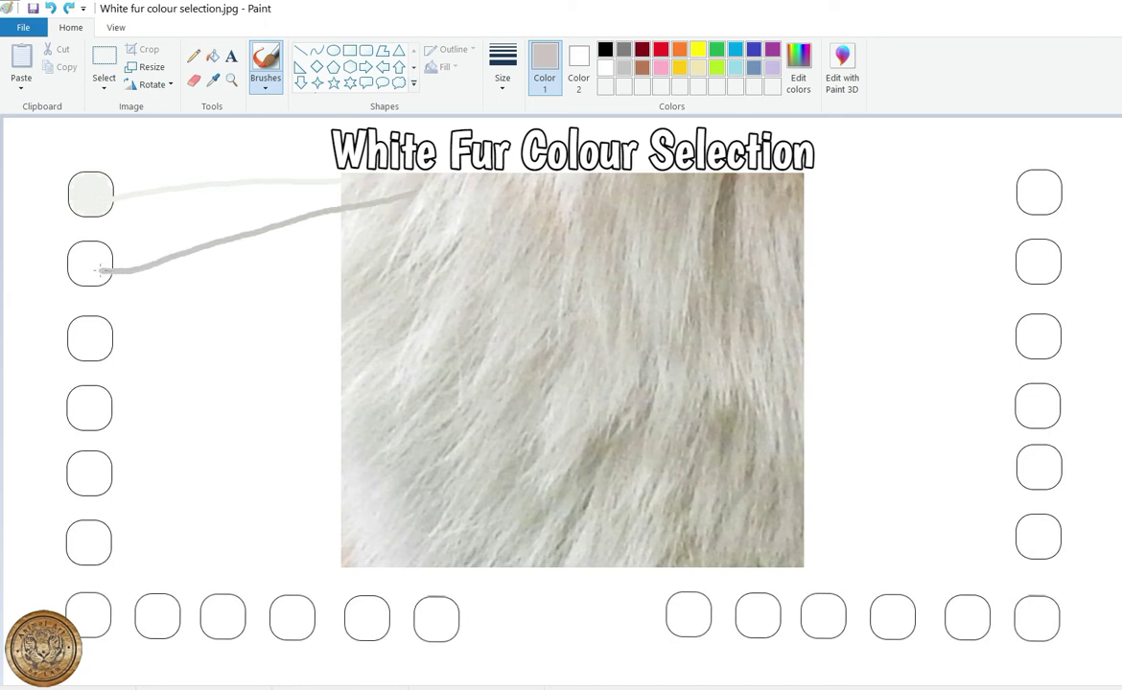
pyautogui.click(215, 55)
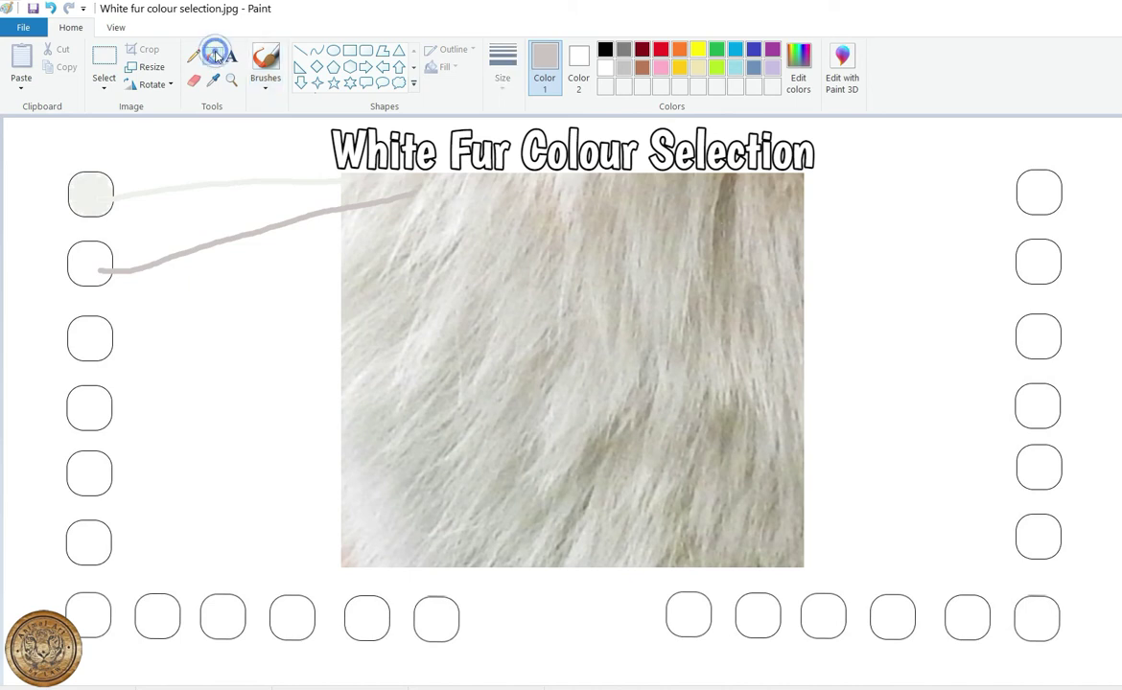
pyautogui.click(98, 254)
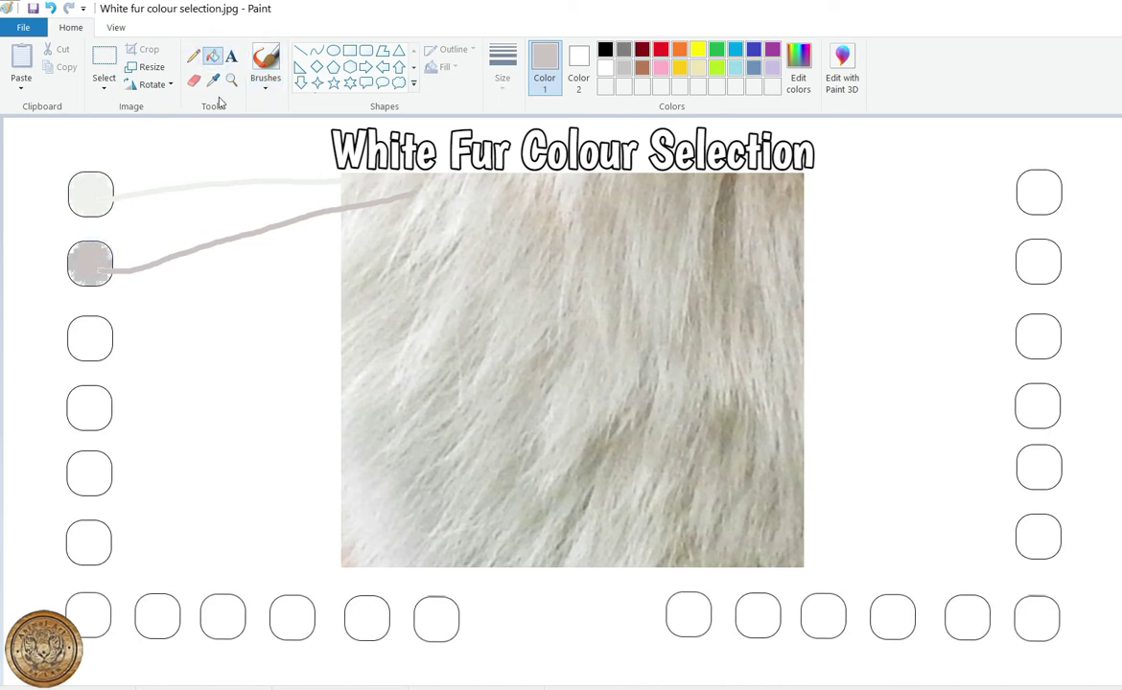
pyautogui.click(260, 68)
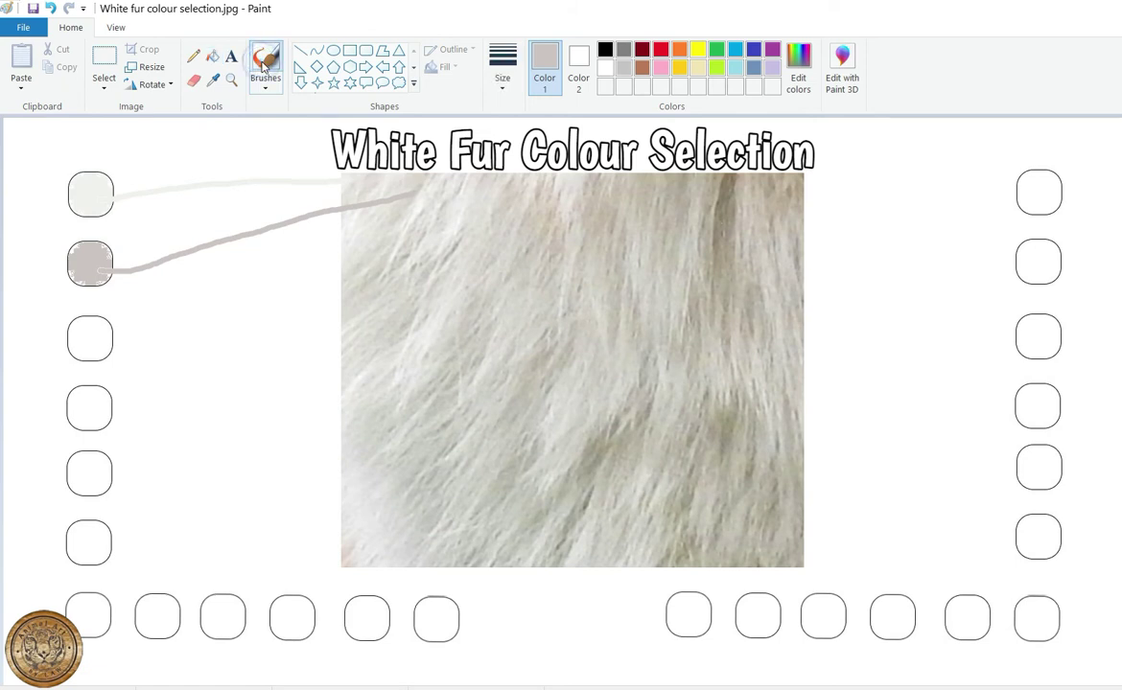
# Sample a grey fur tone, line it to the third left swatch and fill that swatch
pyautogui.click(212, 83)
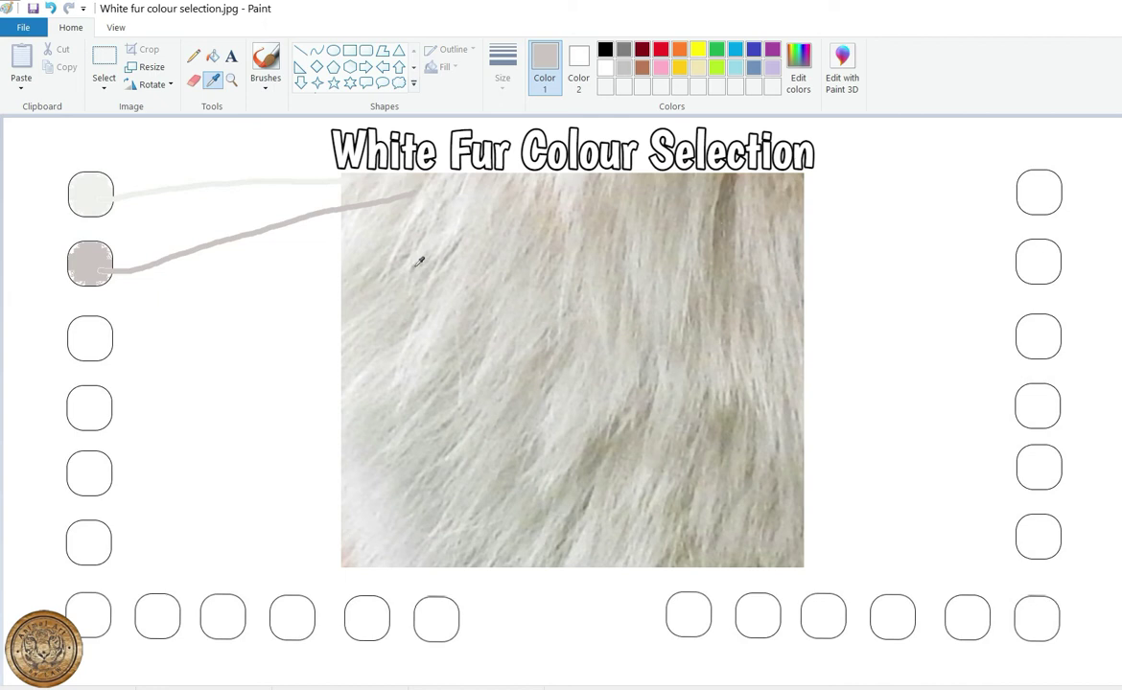
pyautogui.click(415, 266)
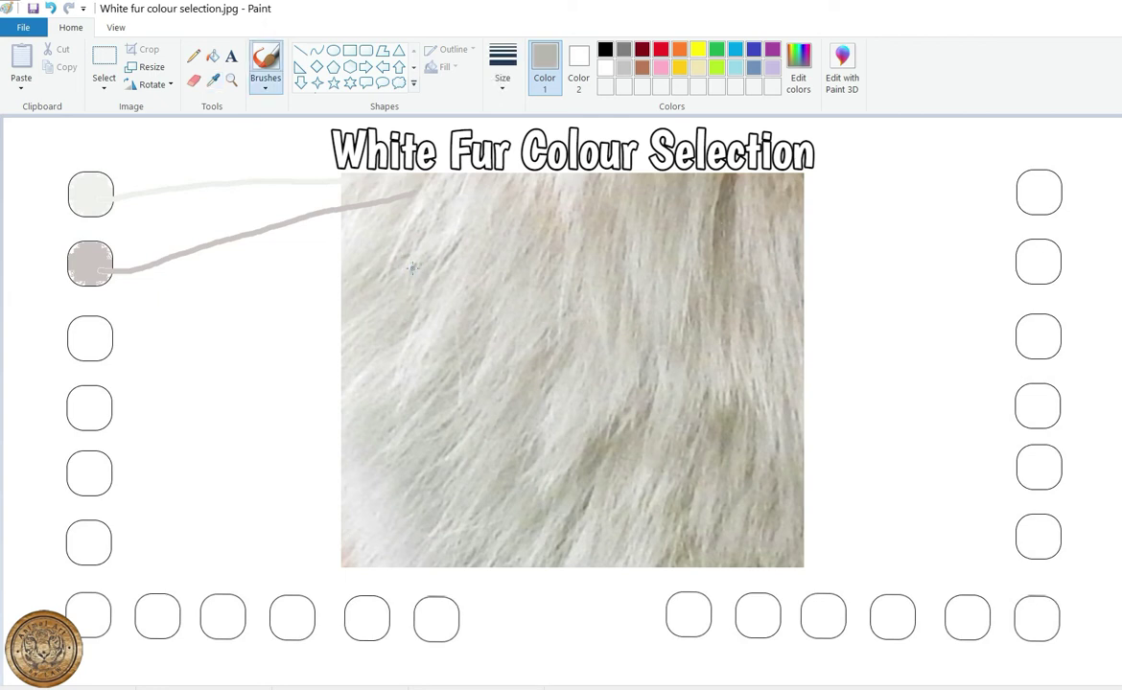
pyautogui.moveTo(415, 267); pyautogui.dragTo(100, 336)
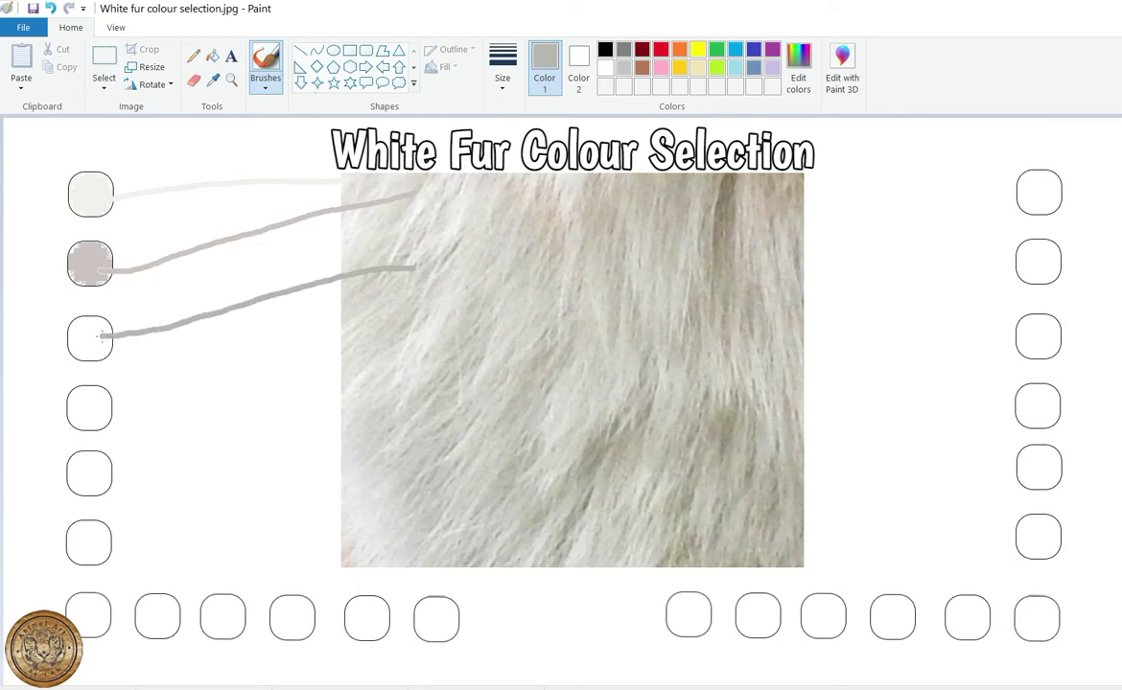
pyautogui.click(213, 59)
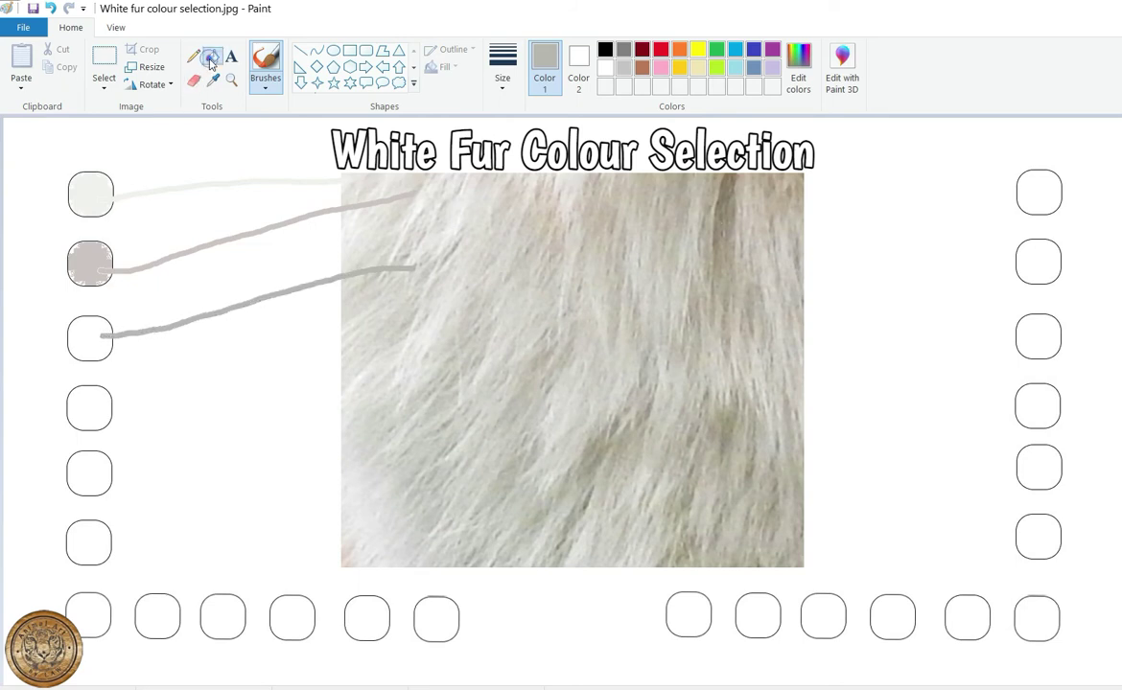
pyautogui.click(92, 327)
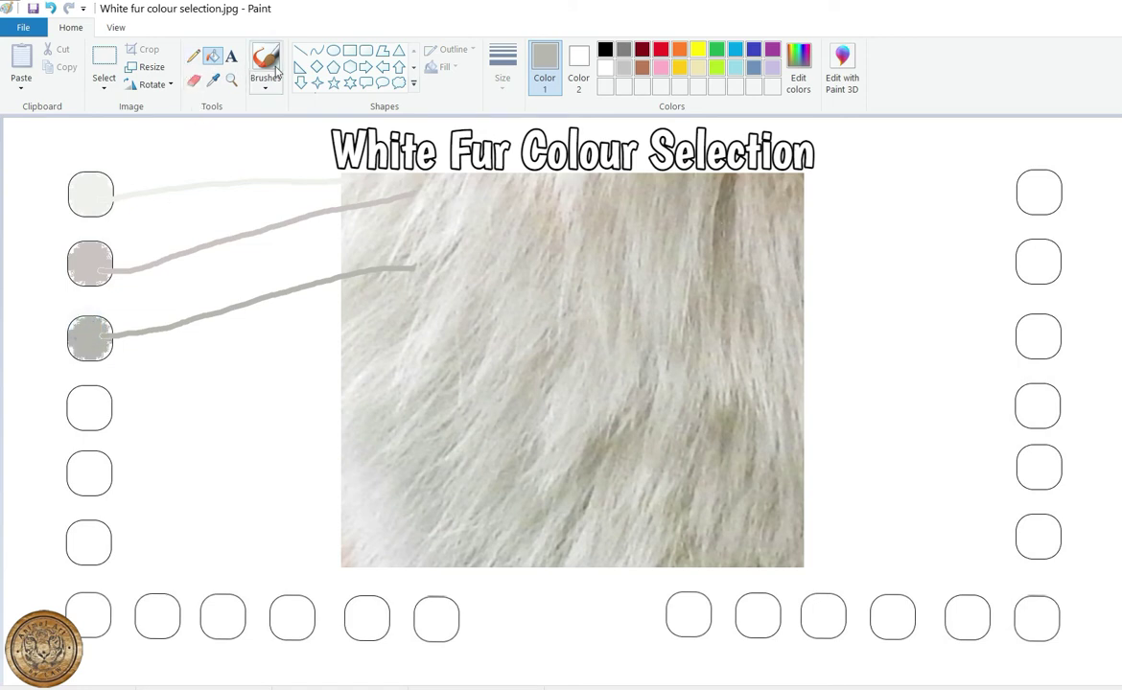
# Link a beige sample from the upper fur to the fourth left swatch and fill it
pyautogui.click(272, 60)
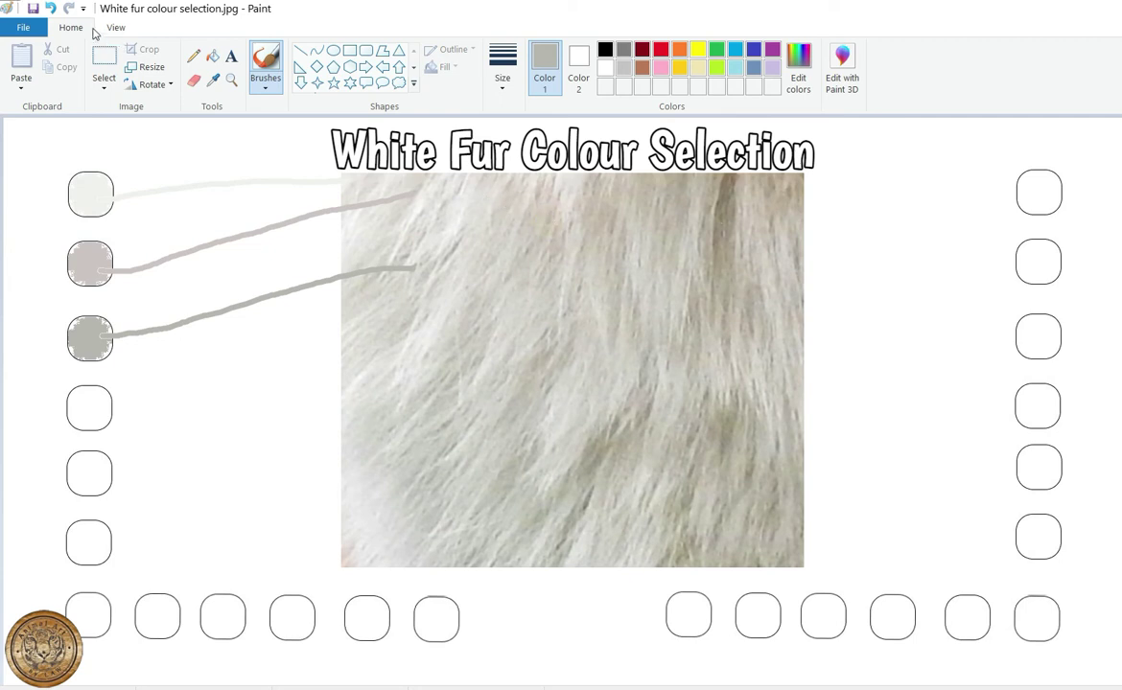
pyautogui.click(213, 80)
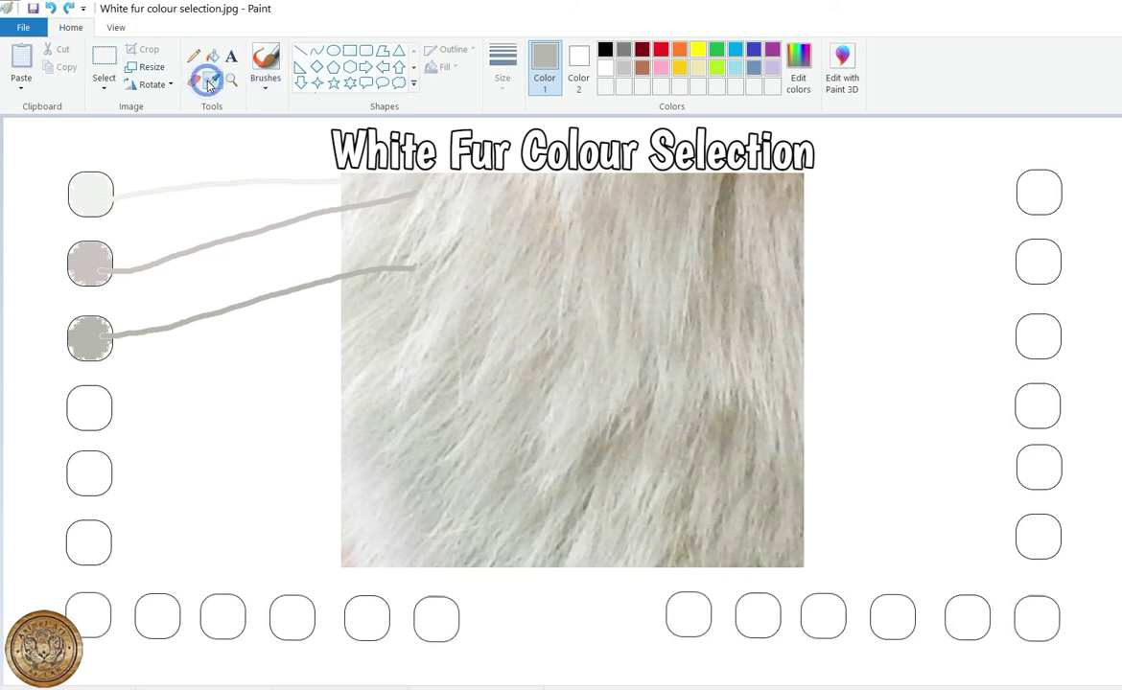
pyautogui.click(553, 215)
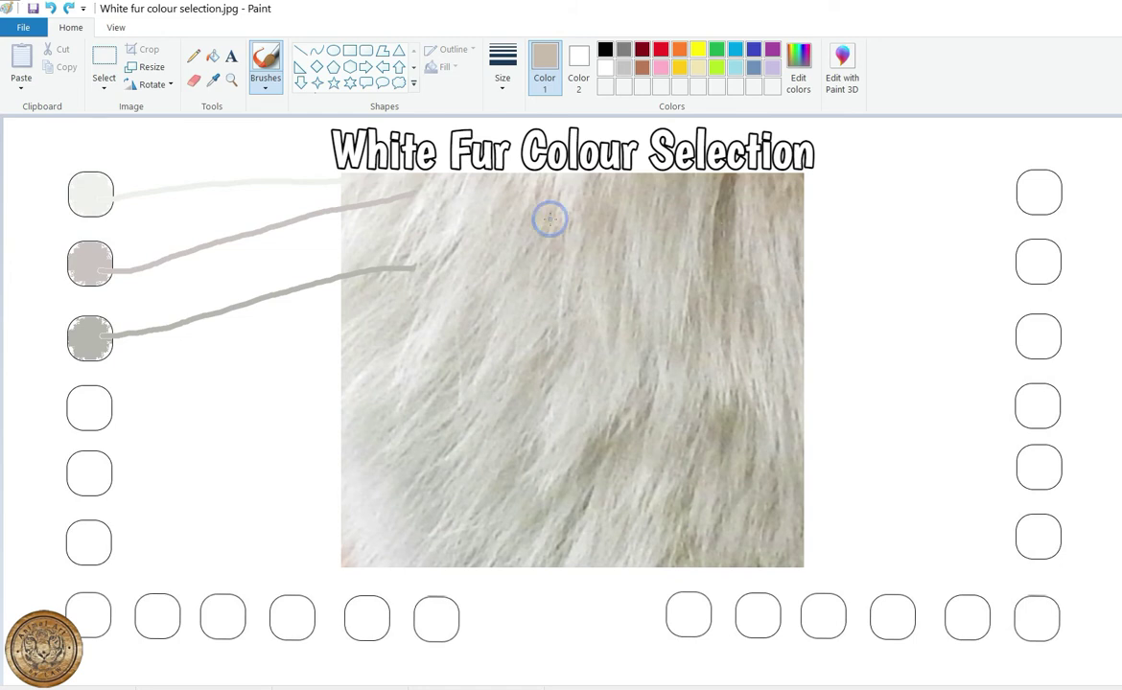
pyautogui.moveTo(535, 227)
pyautogui.mouseDown()
pyautogui.moveTo(445, 239)
pyautogui.moveTo(374, 271)
pyautogui.moveTo(323, 337)
pyautogui.moveTo(98, 411)
pyautogui.mouseUp()
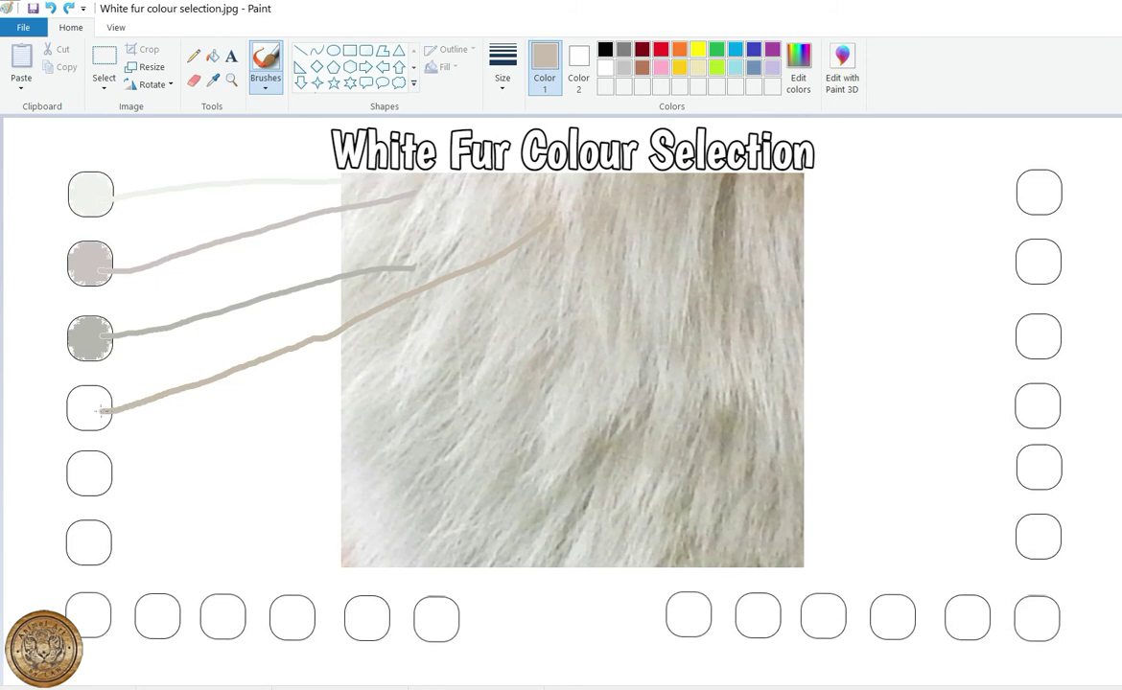
pyautogui.click(212, 55)
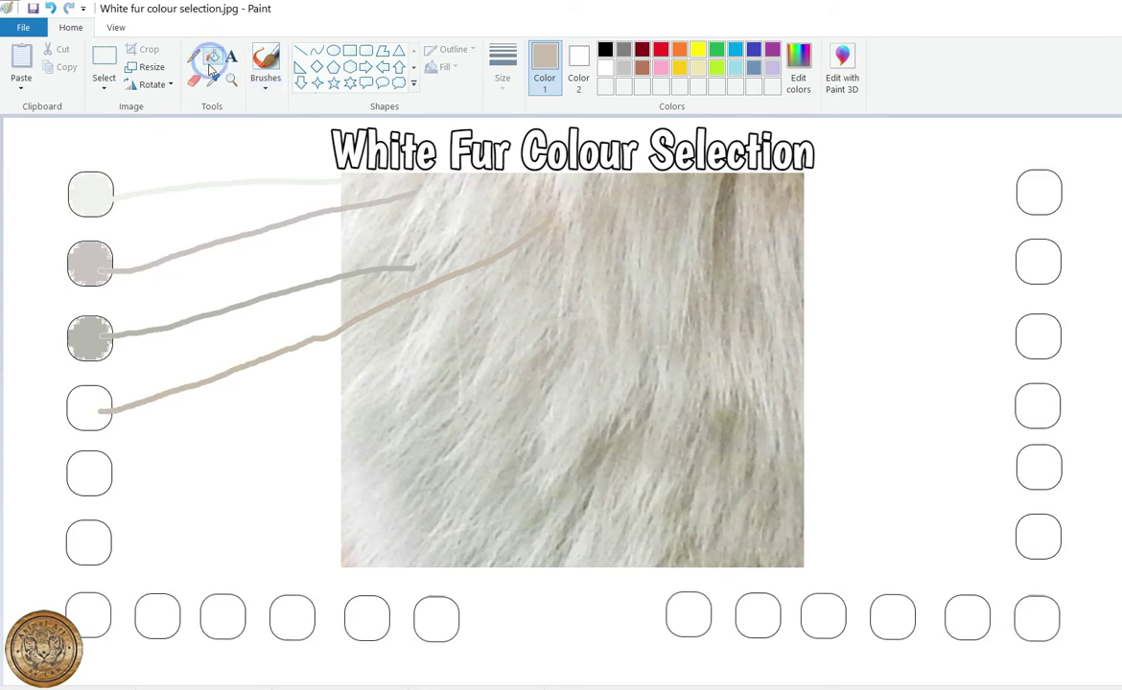
pyautogui.click(91, 401)
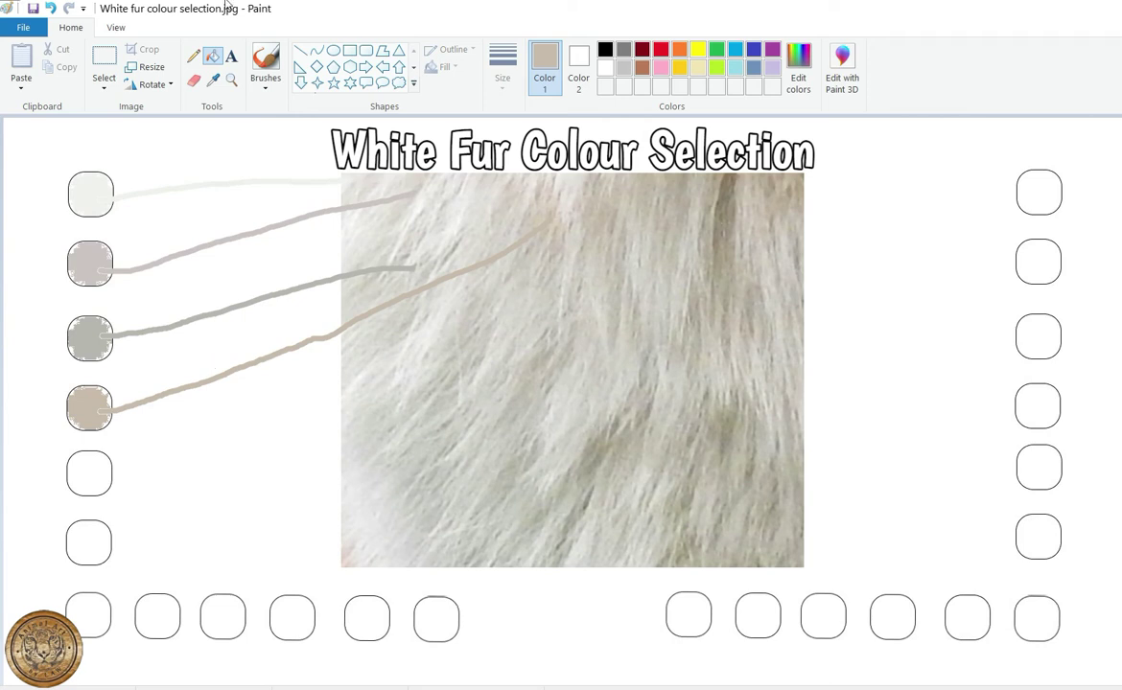
# Link a near-white sample from the lower fur to the fifth left swatch and fill it
pyautogui.click(268, 60)
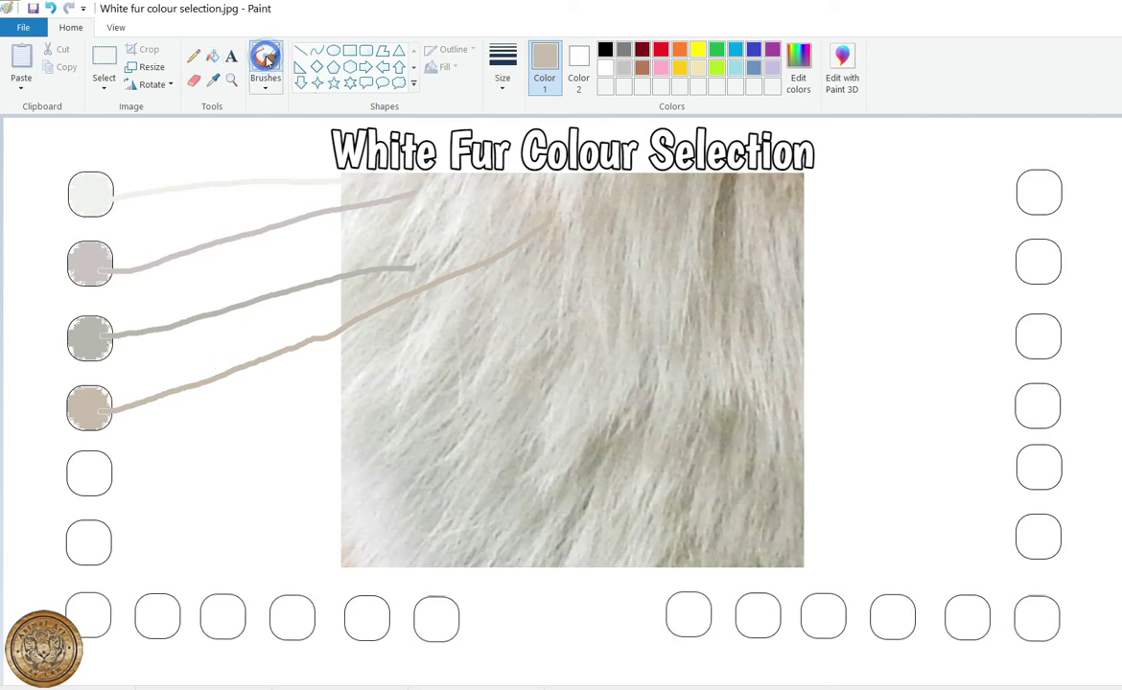
pyautogui.click(213, 79)
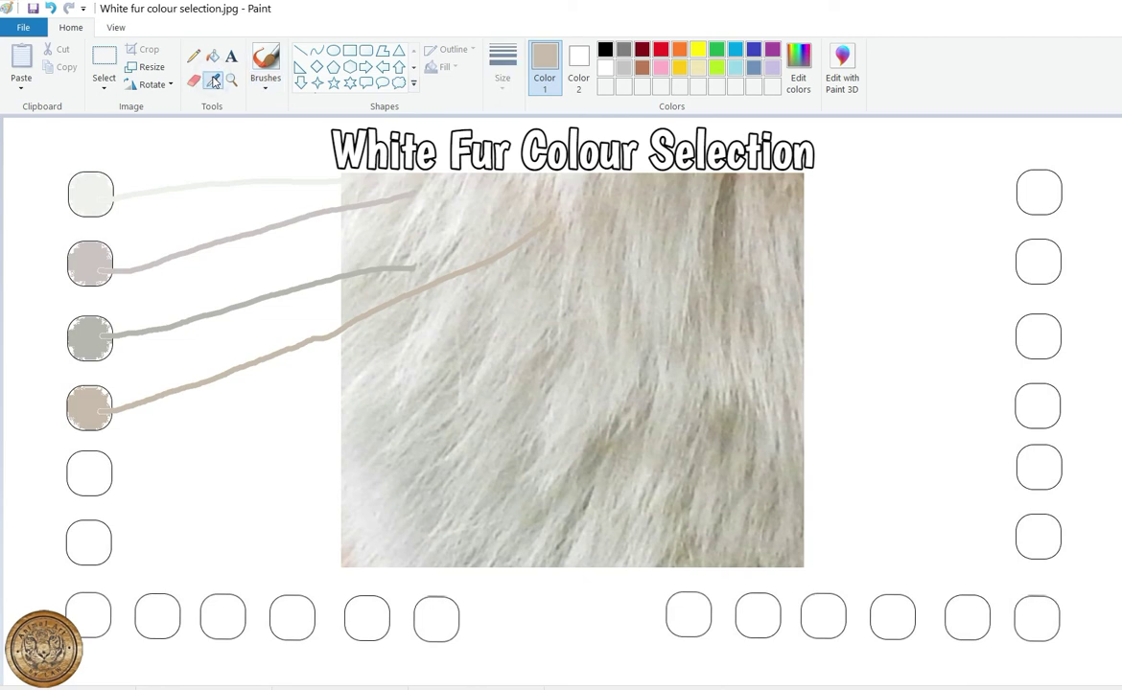
pyautogui.click(352, 486)
pyautogui.moveTo(352, 486); pyautogui.dragTo(113, 489)
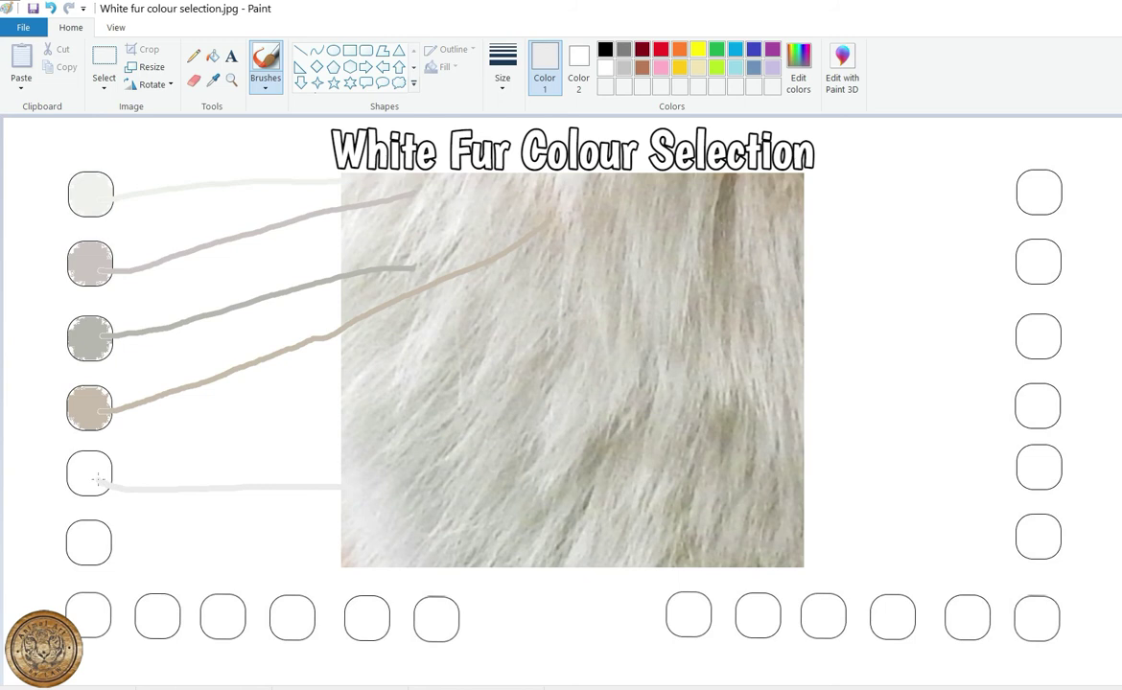
pyautogui.click(212, 56)
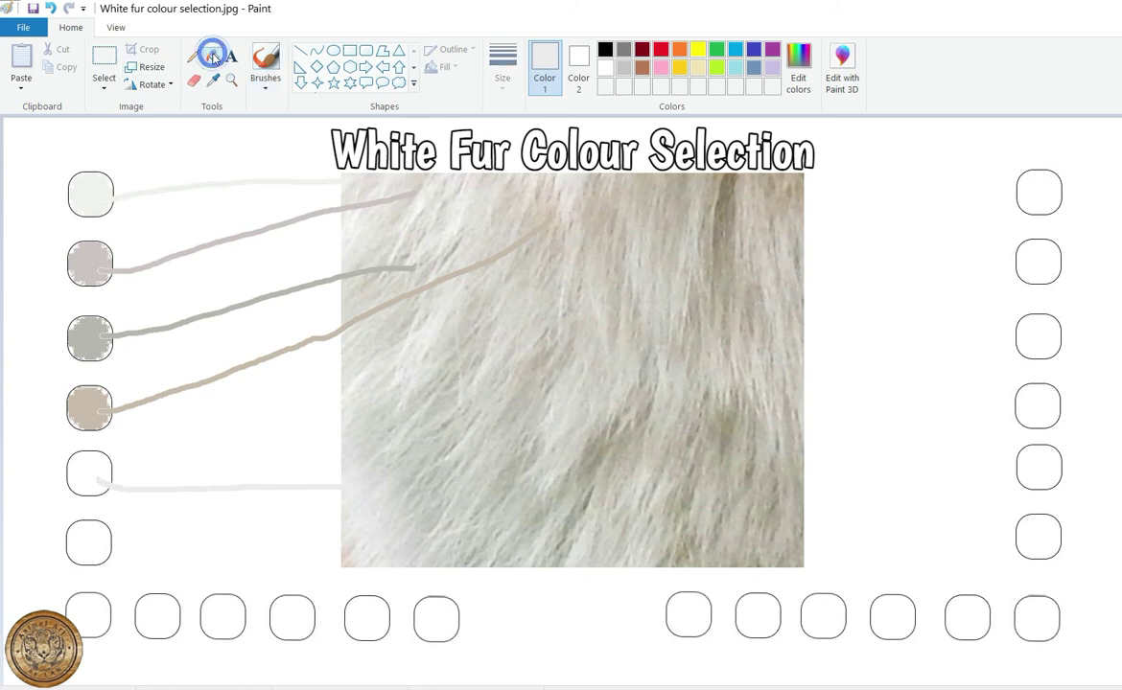
pyautogui.click(96, 464)
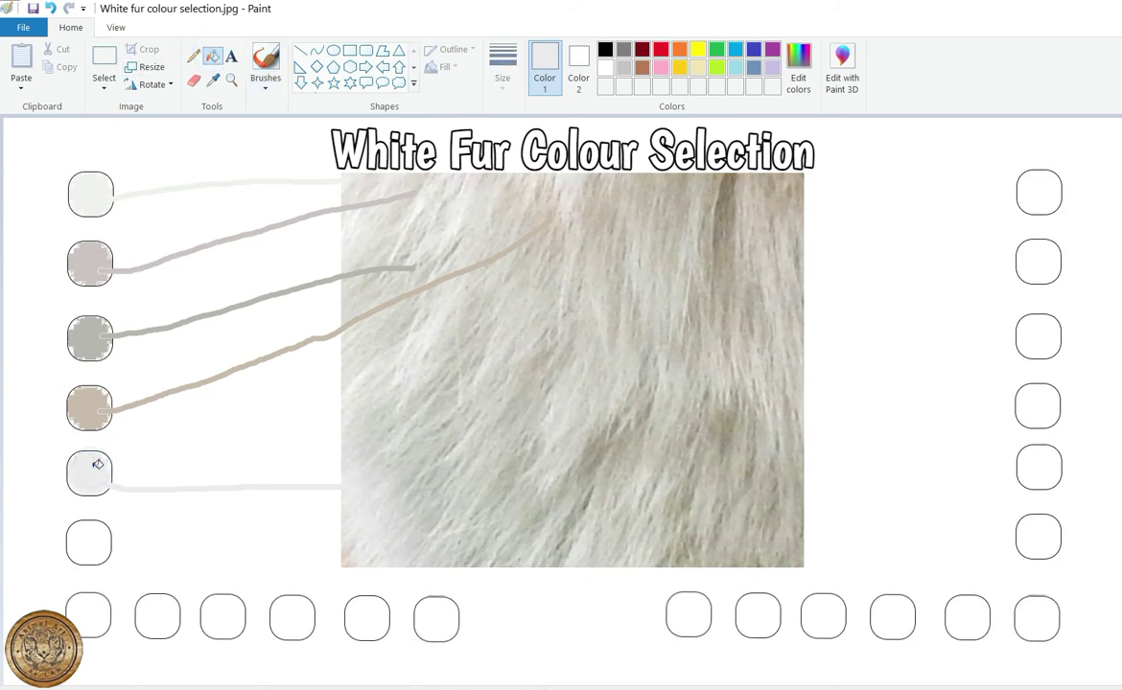
pyautogui.click(267, 67)
pyautogui.click(212, 80)
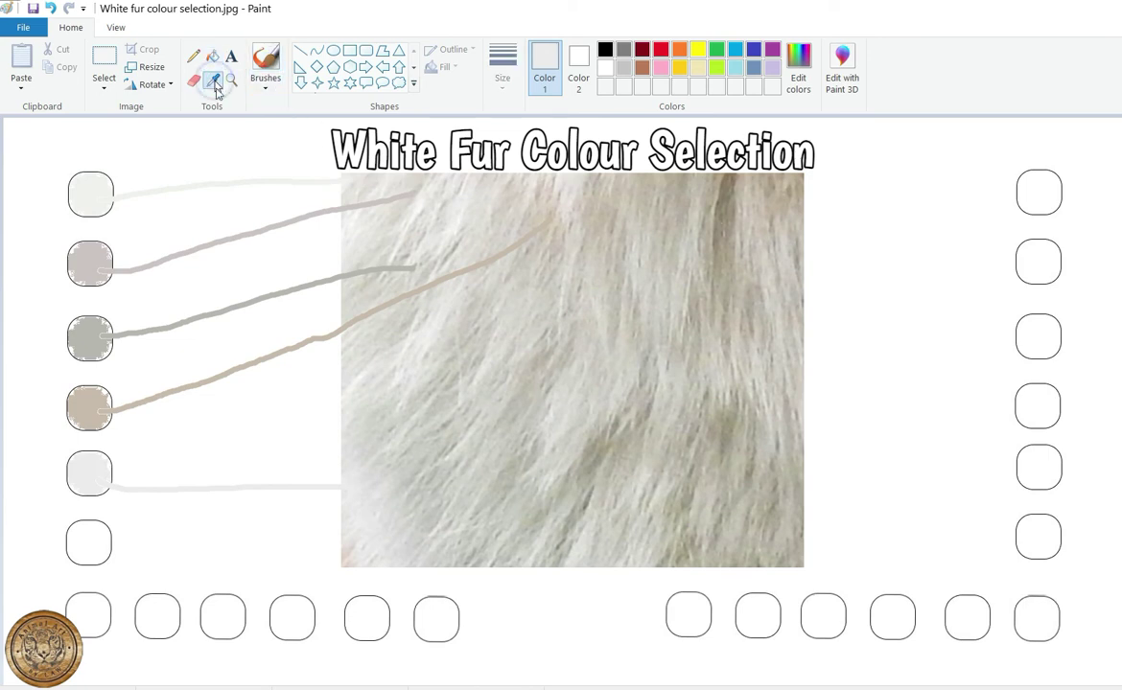
# Link a pinkish-grey sample from the fur's lower-left to the fourth bottom swatch and fill it
pyautogui.click(346, 556)
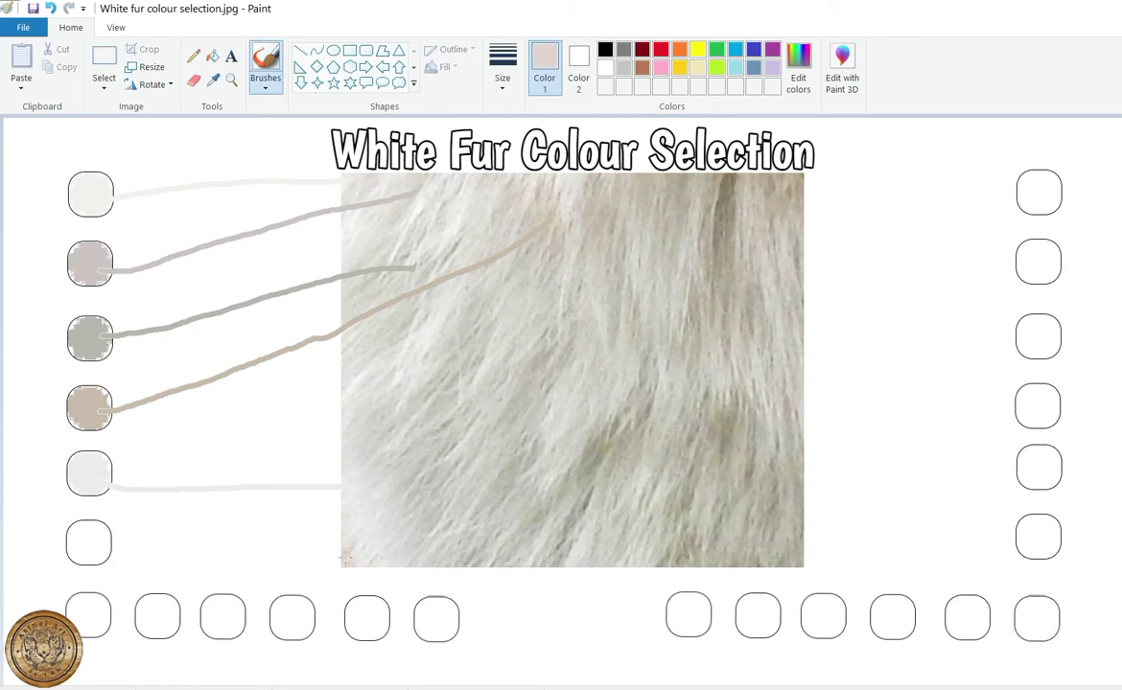
pyautogui.moveTo(346, 557); pyautogui.dragTo(294, 608)
pyautogui.click(212, 55)
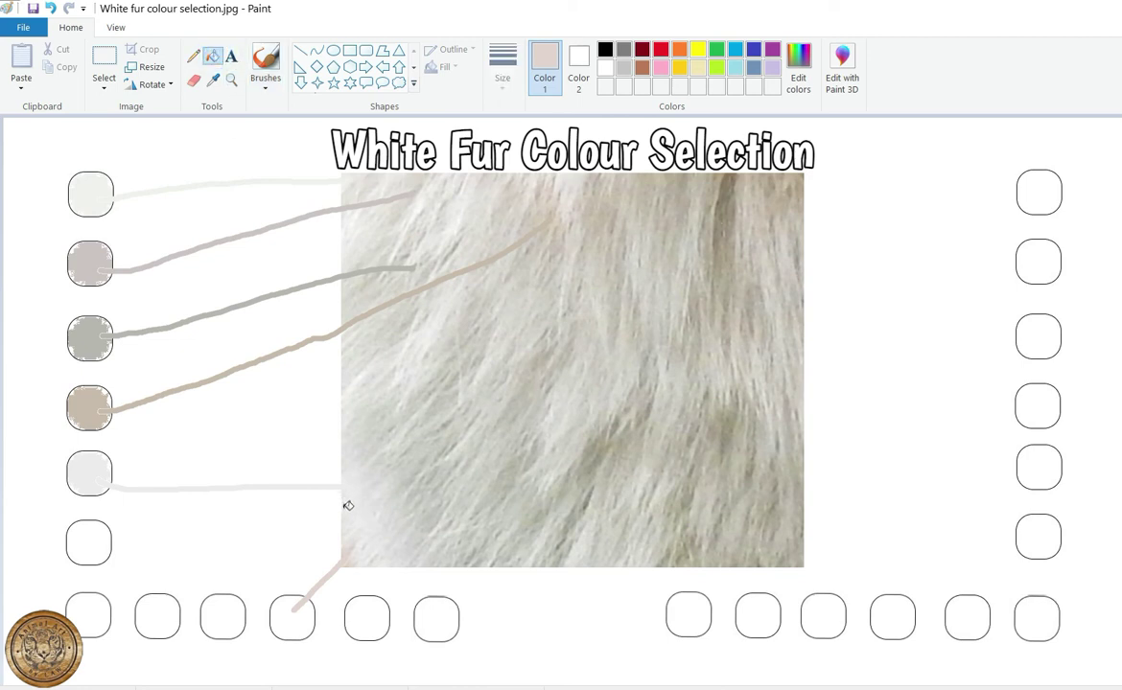
pyautogui.click(299, 621)
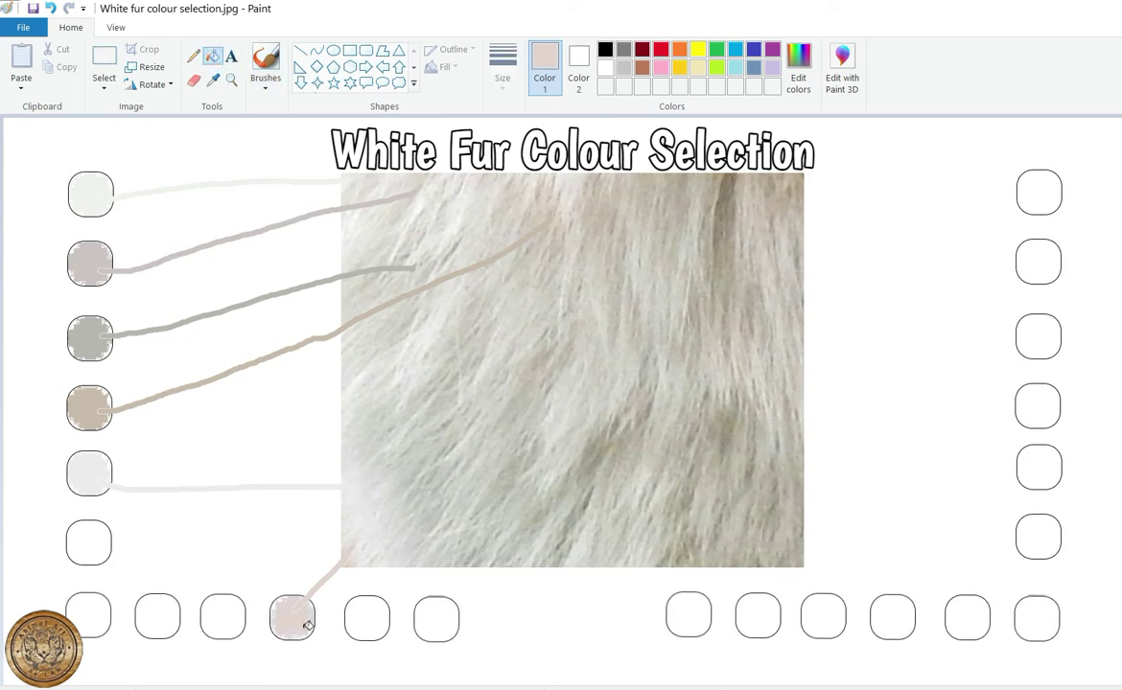
pyautogui.click(258, 67)
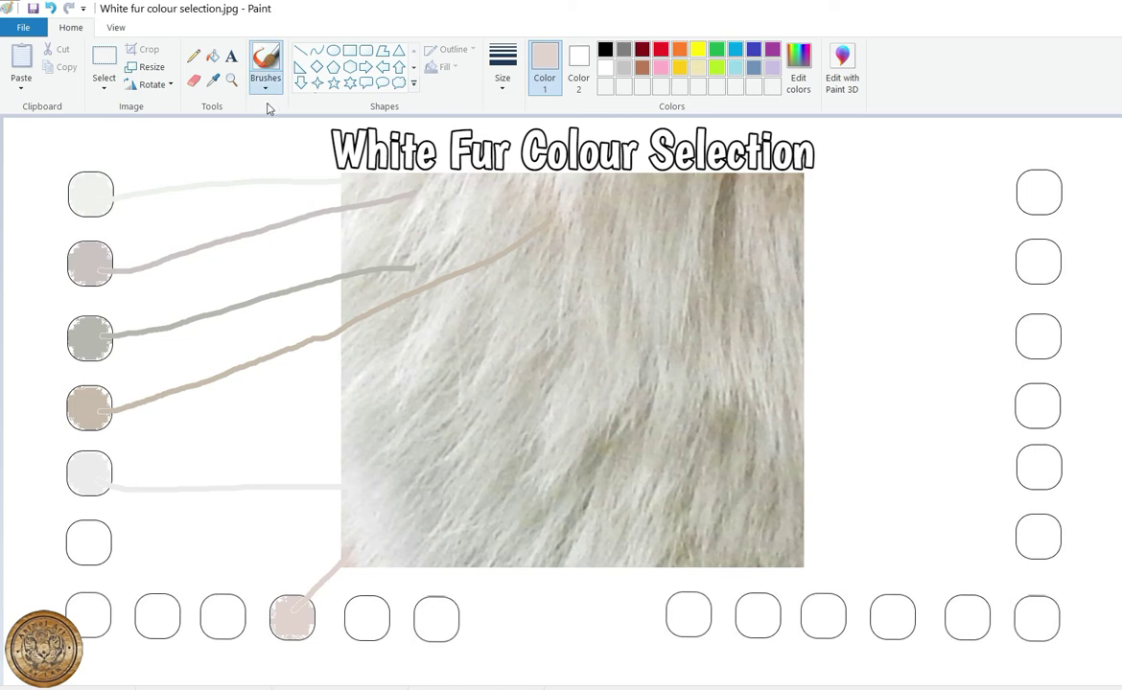
# Link a darker grey from the lower fur to the sixth bottom swatch and fill it
pyautogui.click(212, 80)
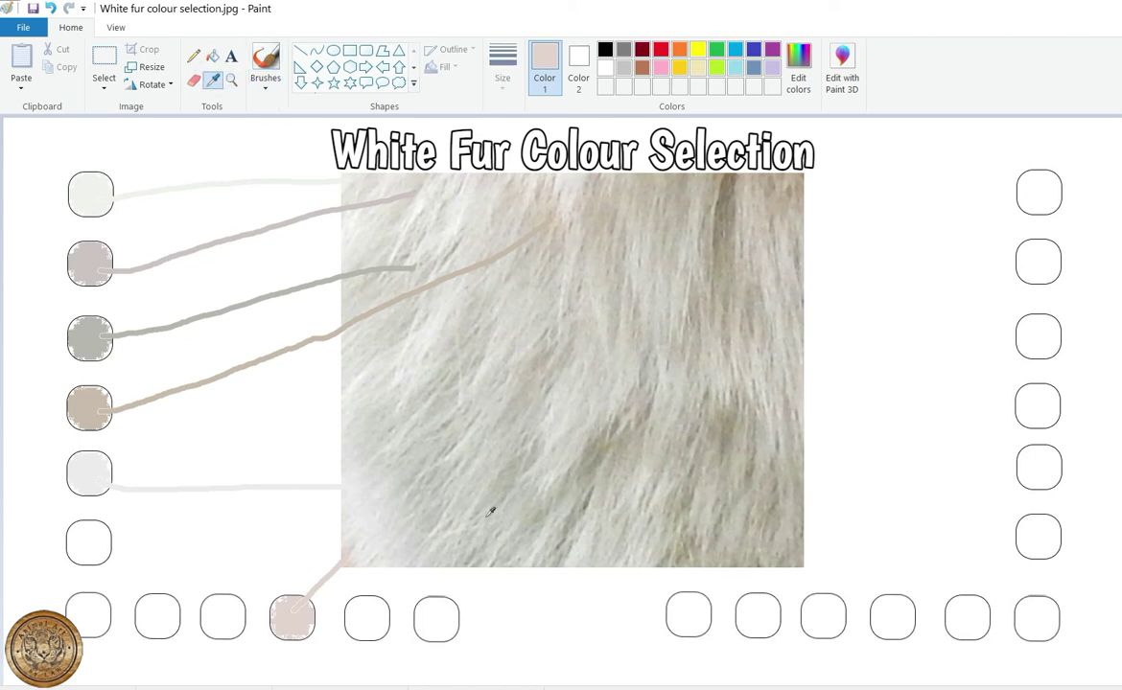
pyautogui.click(468, 563)
pyautogui.moveTo(466, 562); pyautogui.dragTo(443, 607)
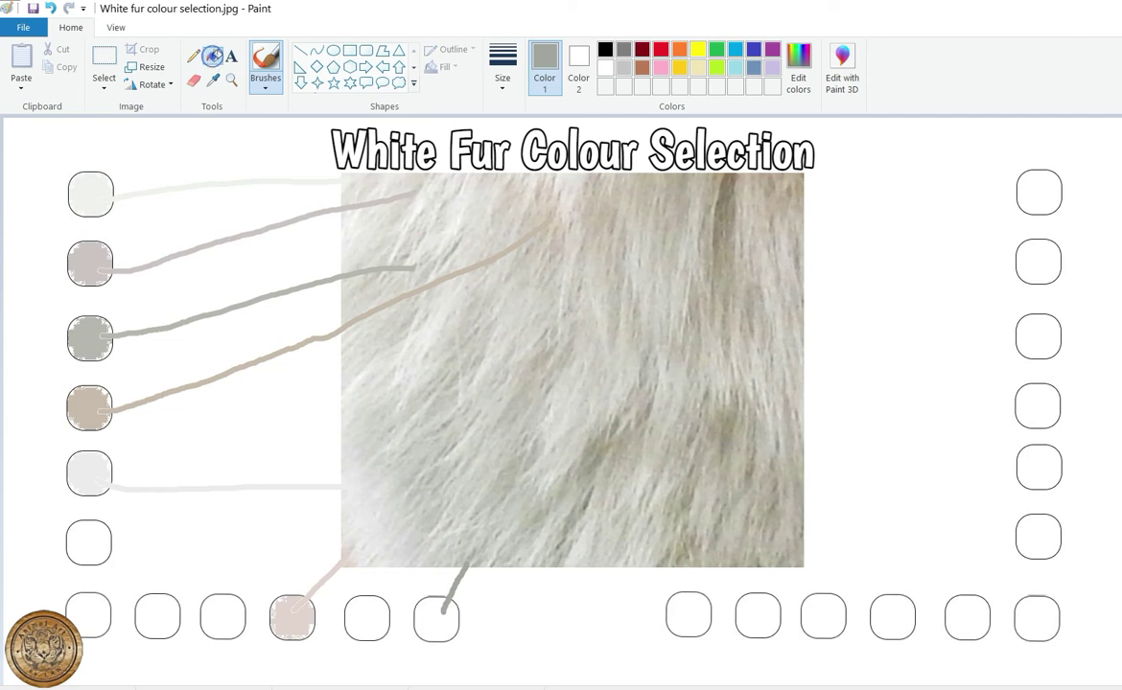
pyautogui.click(212, 56)
pyautogui.click(438, 617)
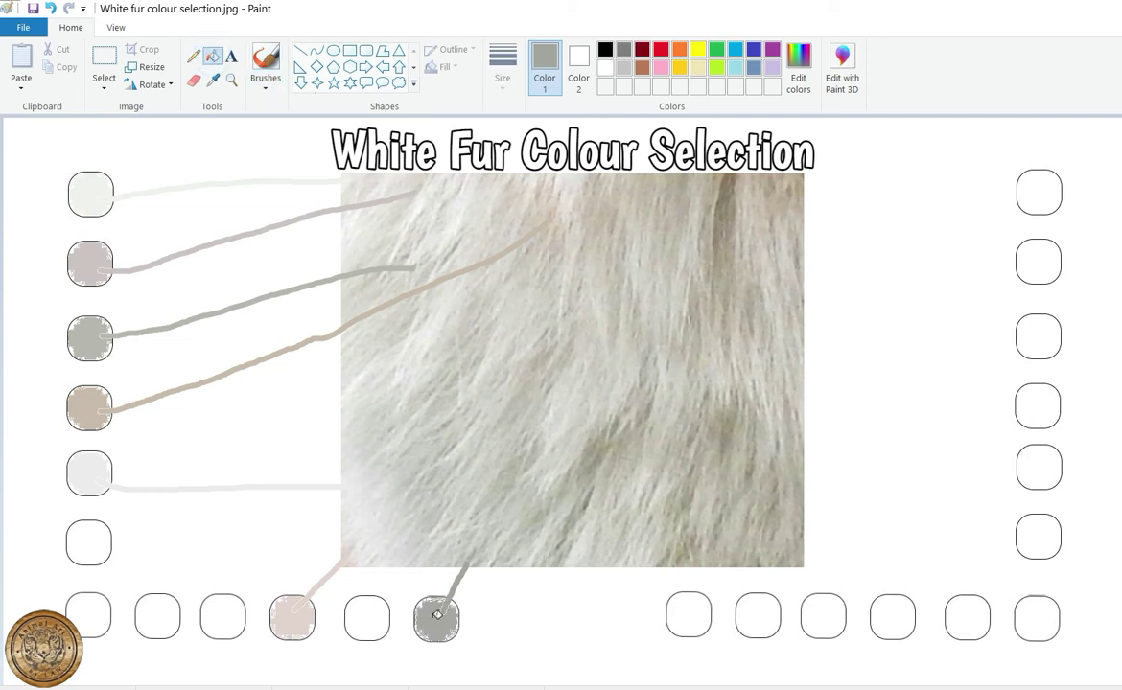
pyautogui.click(263, 60)
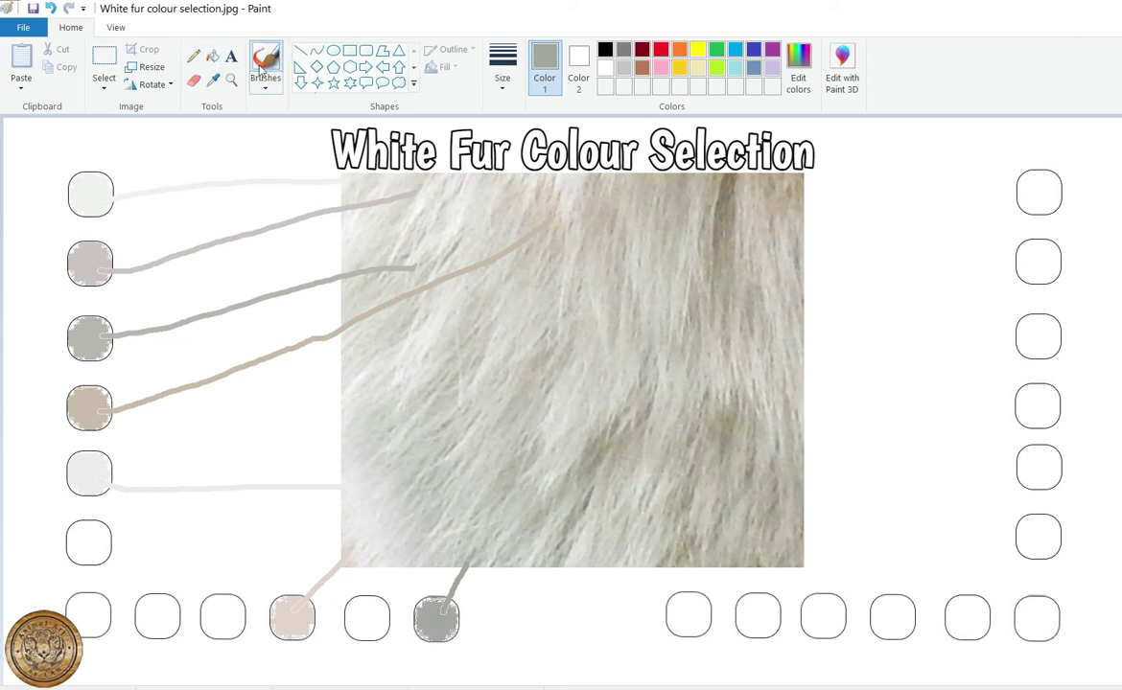
# Link a light-grey fur sample to the fifth bottom circle and fill it light grey
pyautogui.click(215, 82)
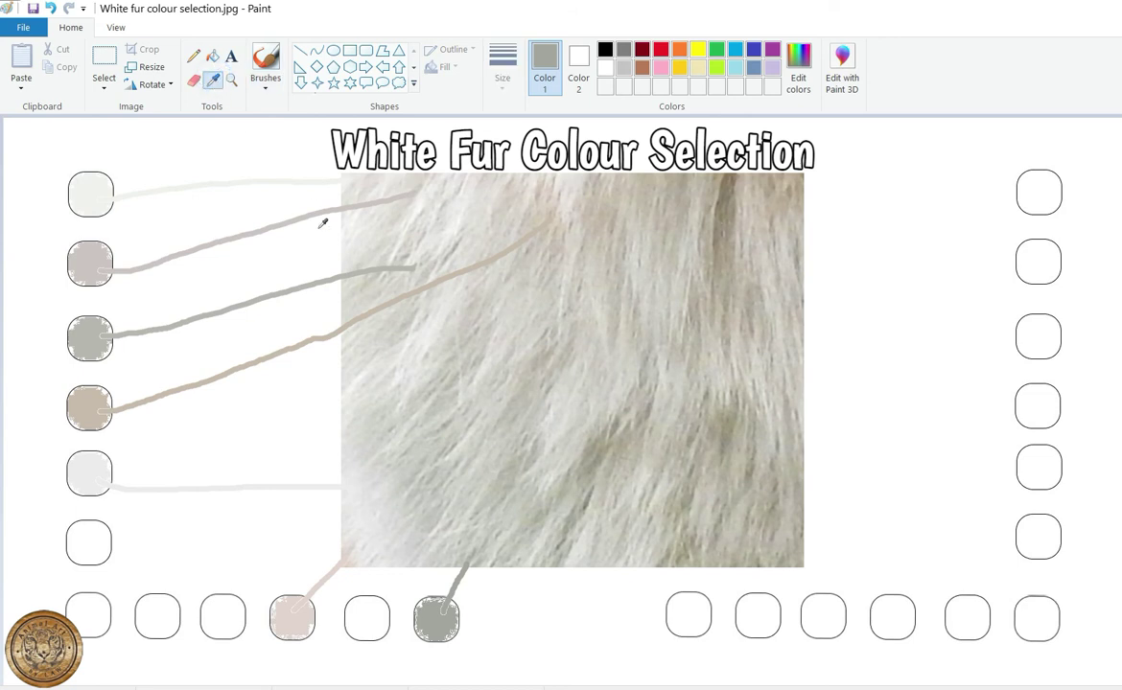
pyautogui.click(423, 449)
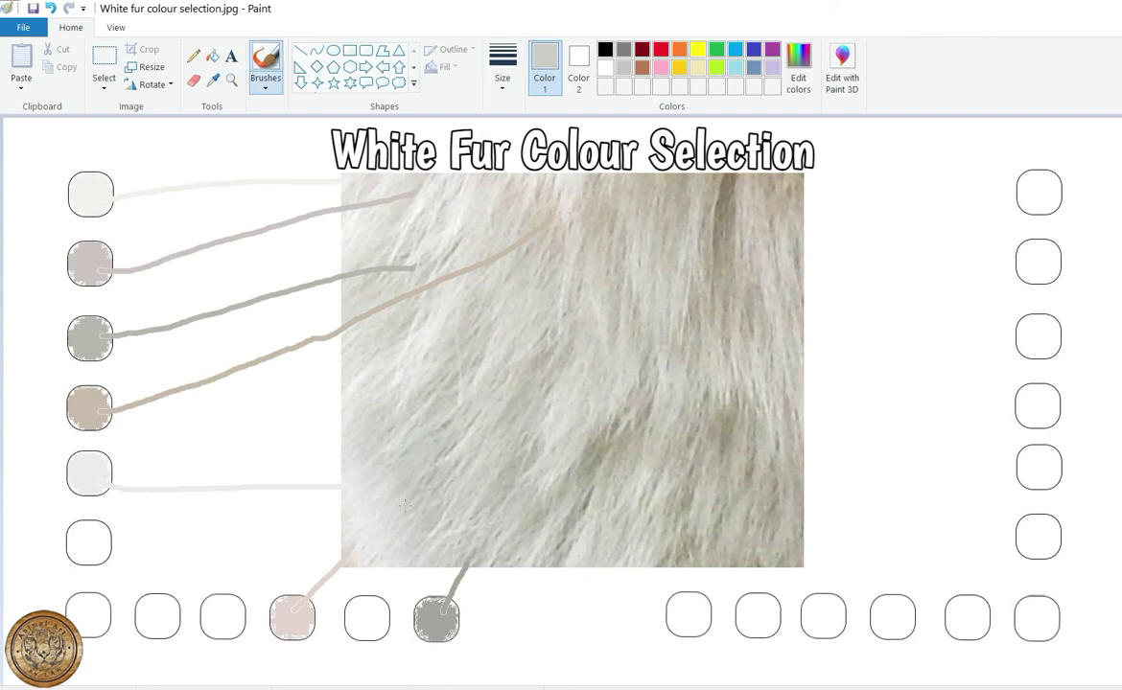
pyautogui.moveTo(404, 518); pyautogui.dragTo(380, 607)
pyautogui.click(213, 55)
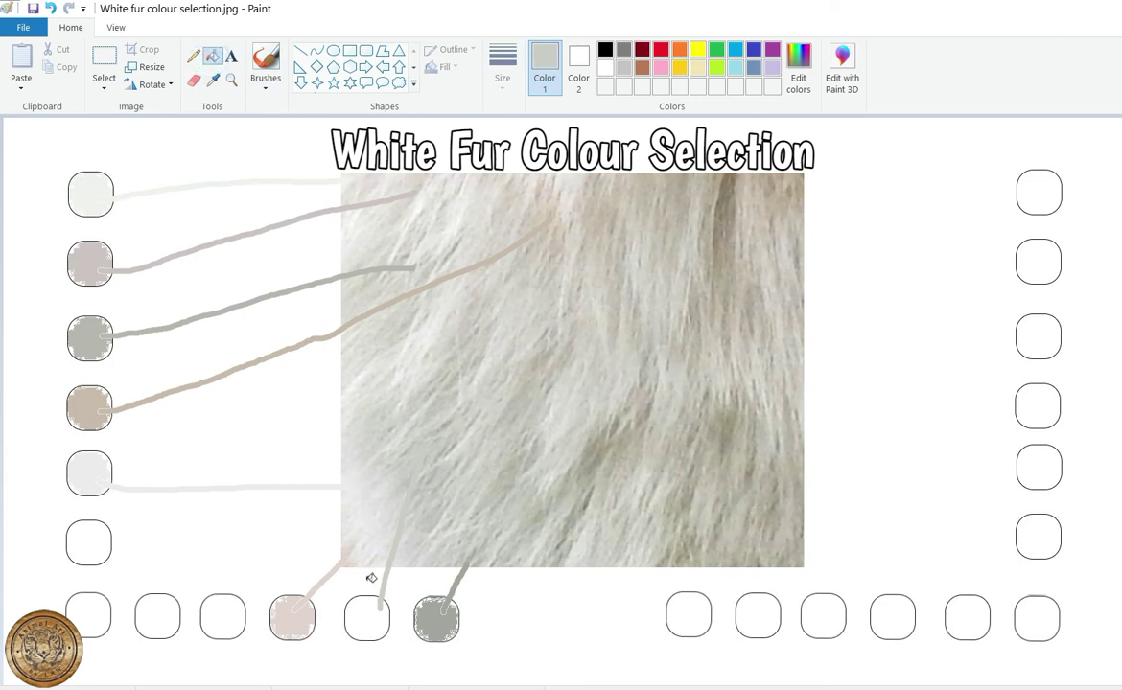
pyautogui.click(368, 618)
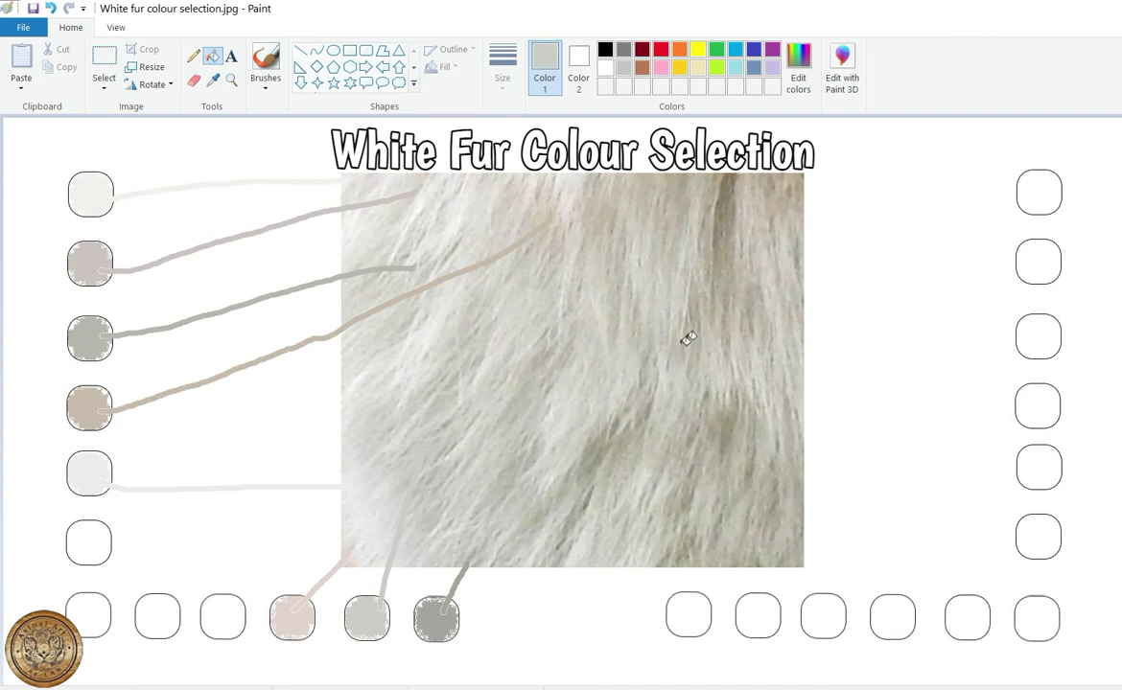
pyautogui.click(268, 61)
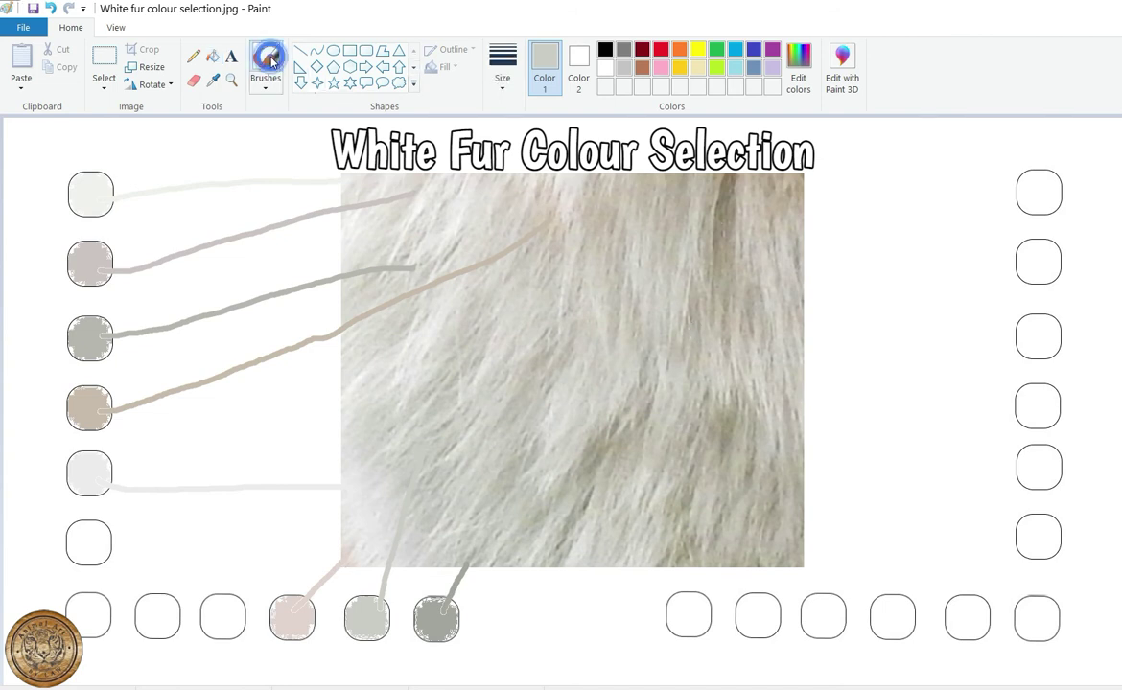
pyautogui.click(212, 81)
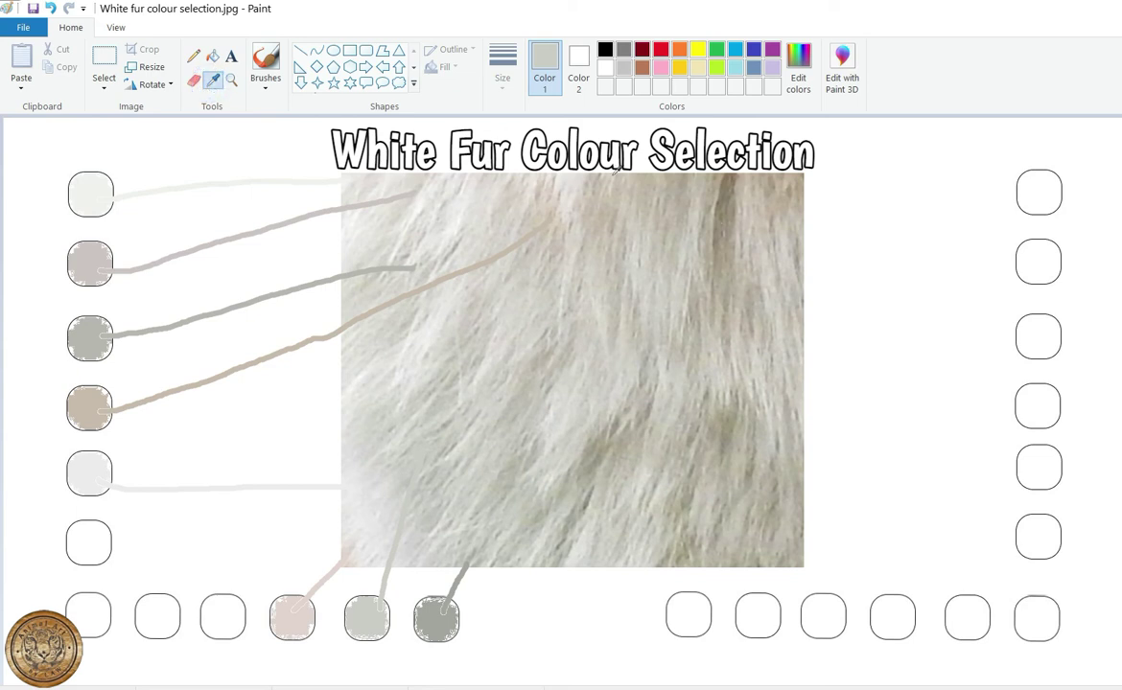
# Link a dark taupe sample from the top of the fur to the top-right circle and fill it
pyautogui.click(725, 189)
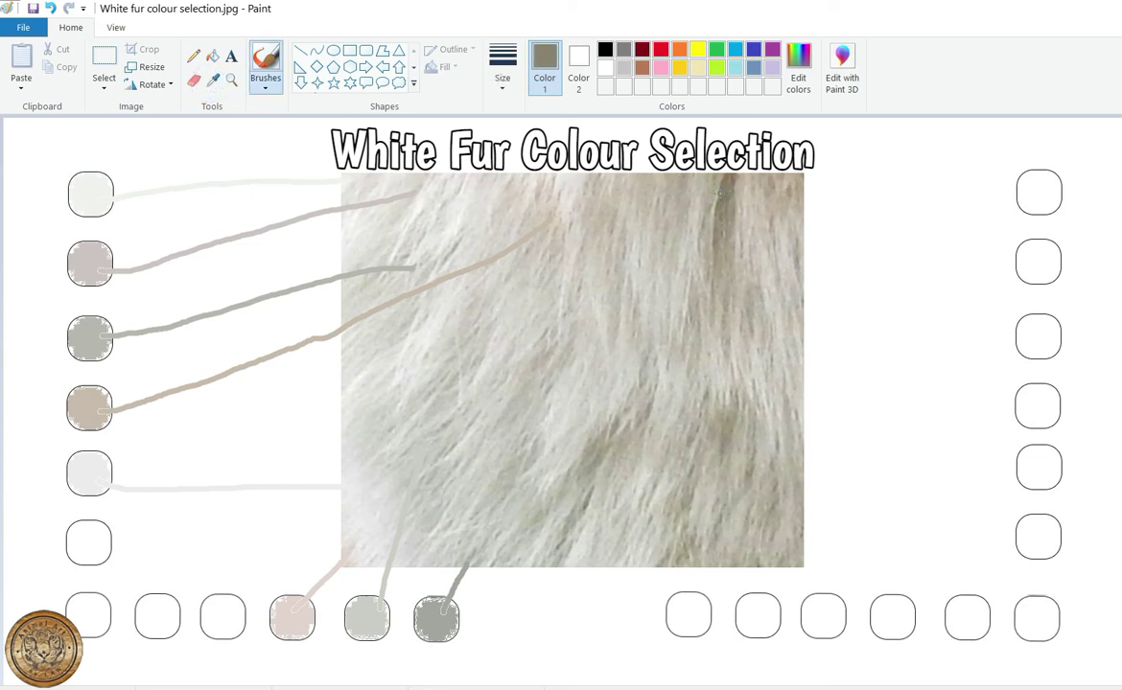
pyautogui.moveTo(721, 192); pyautogui.dragTo(1044, 188)
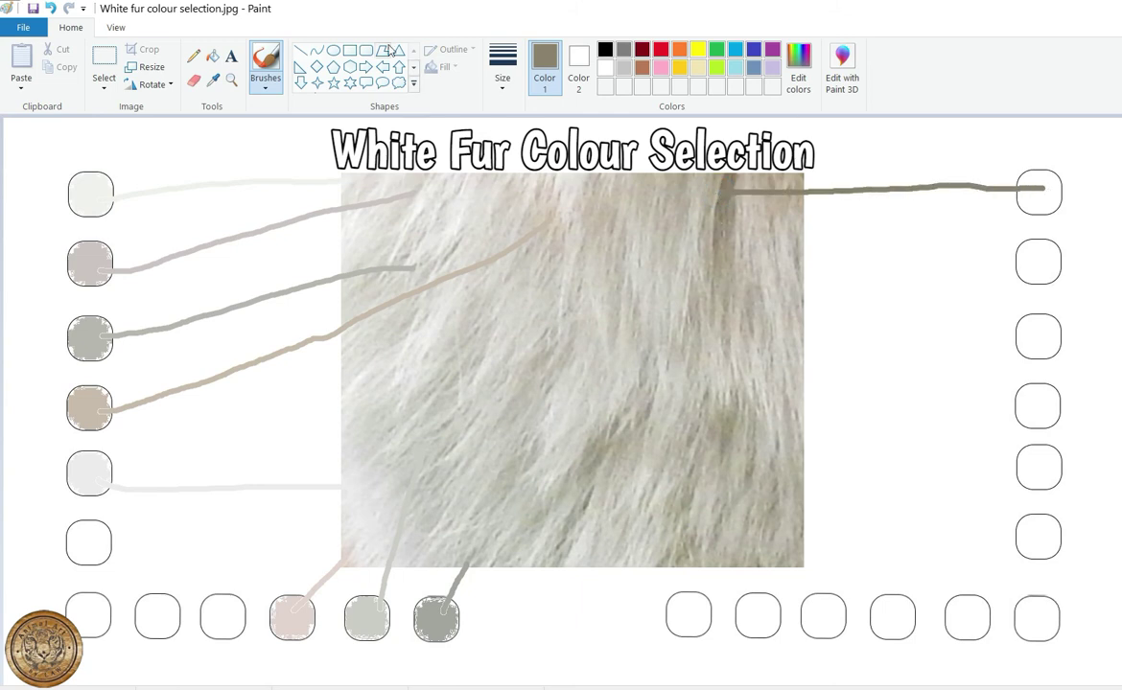
pyautogui.click(211, 58)
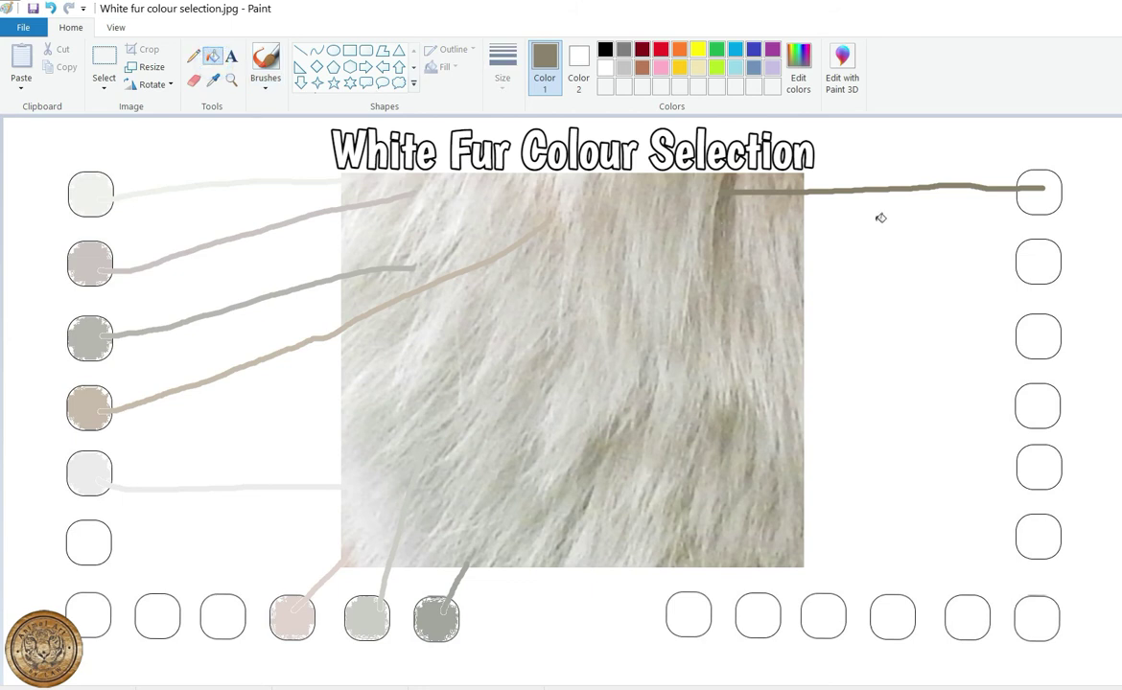
pyautogui.click(1041, 191)
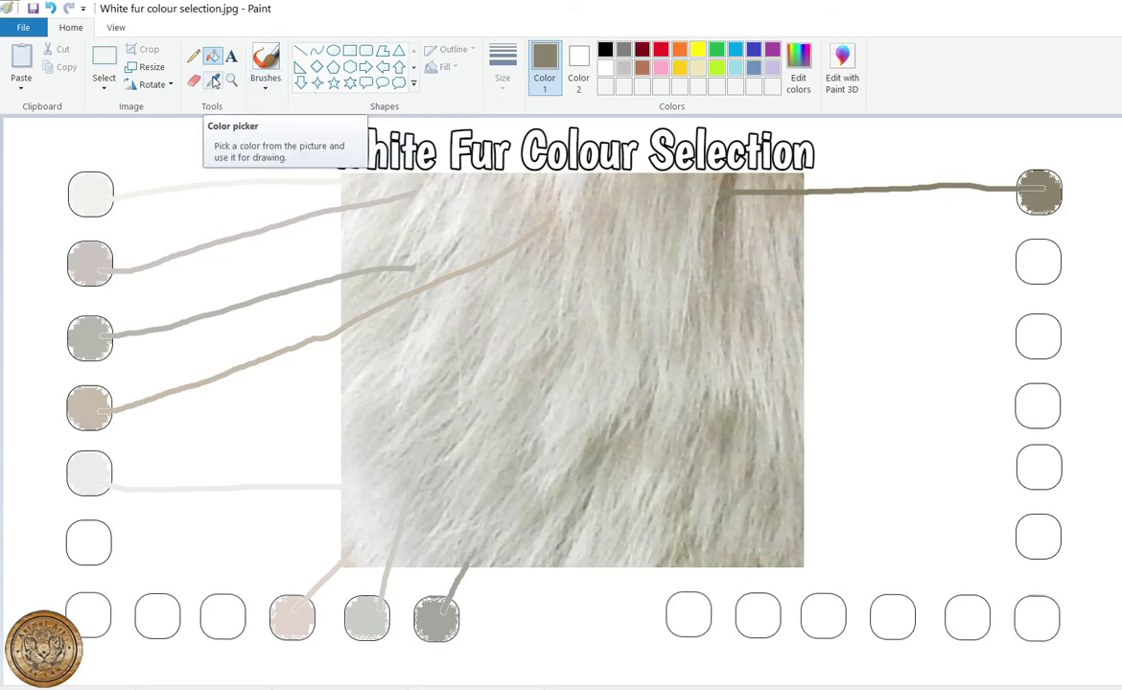
pyautogui.click(265, 59)
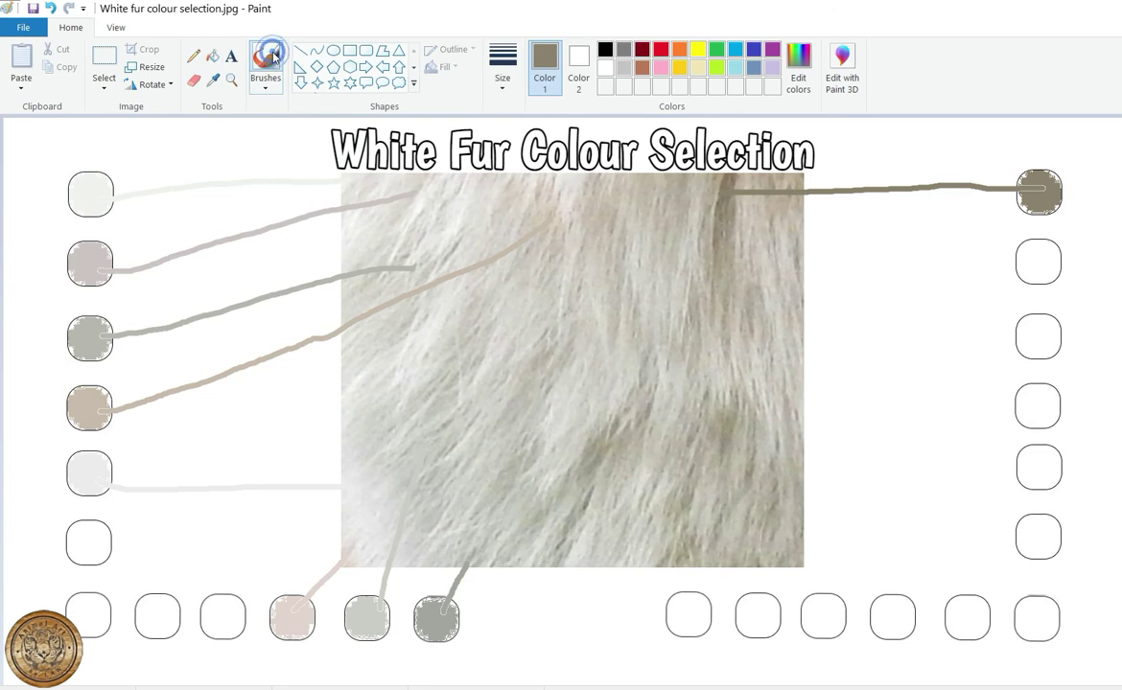
# Link a greyish-beige from the upper-right fur to the second right circle and fill it
pyautogui.click(213, 82)
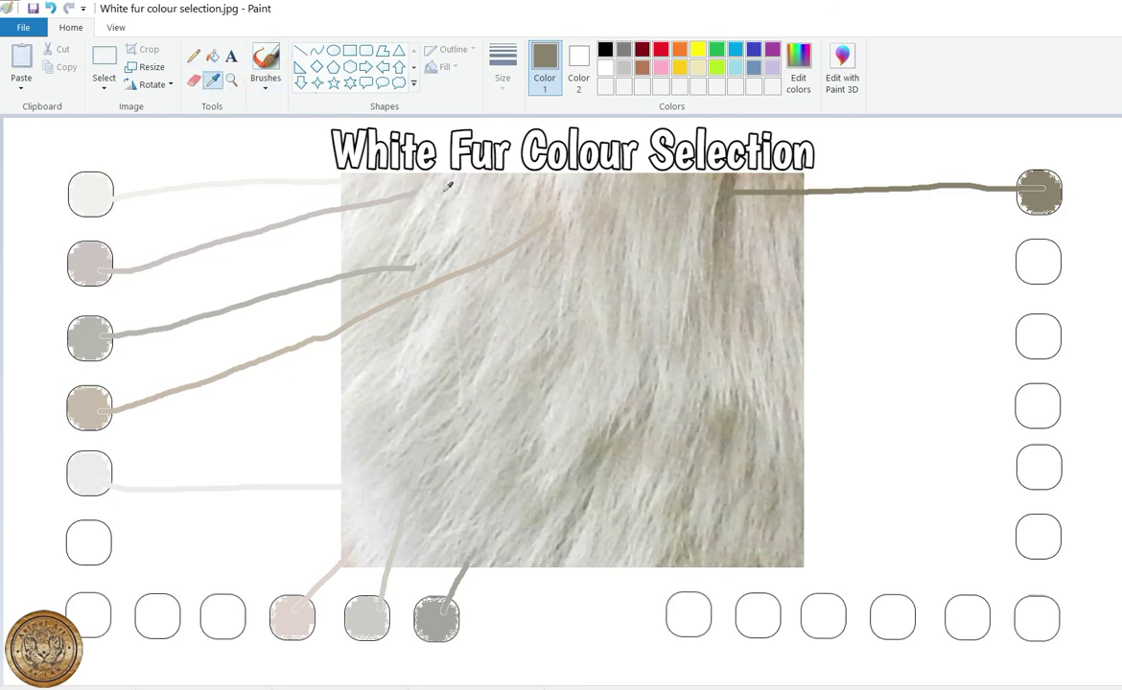
pyautogui.click(776, 207)
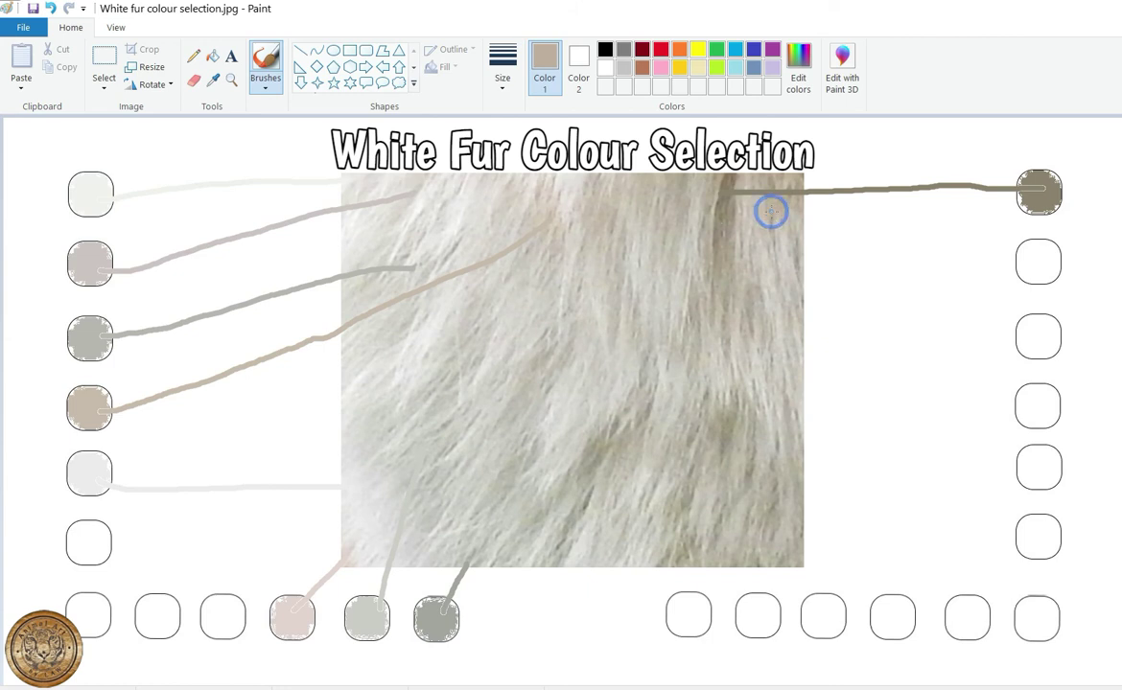
pyautogui.moveTo(734, 200); pyautogui.dragTo(1033, 252)
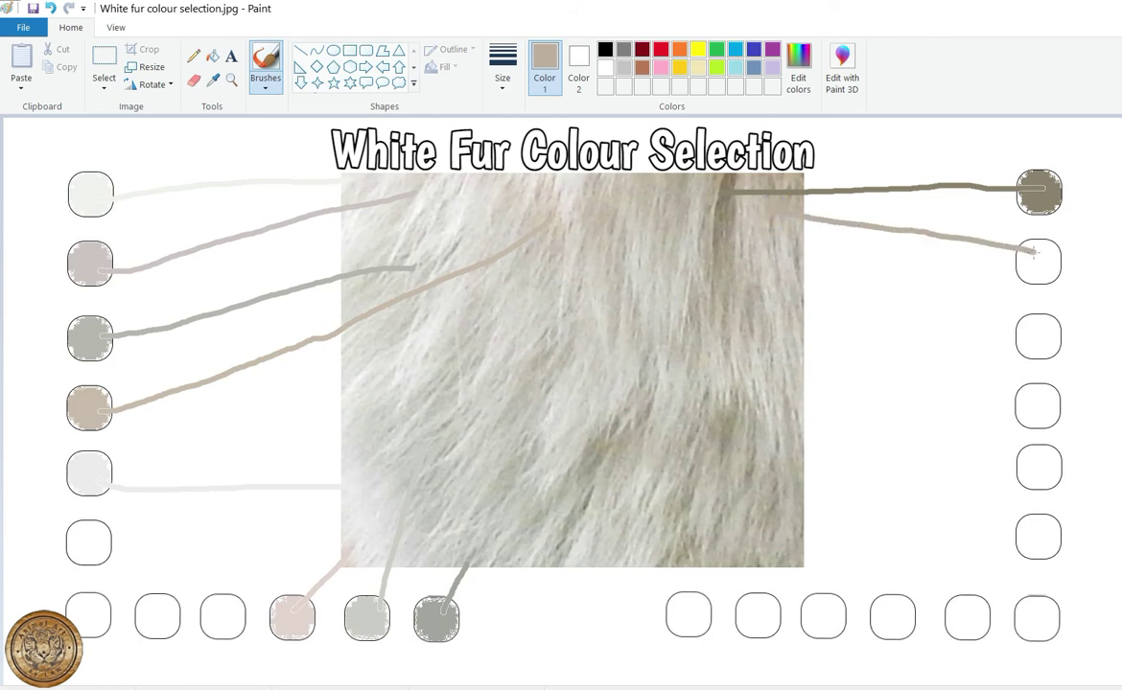
pyautogui.click(212, 55)
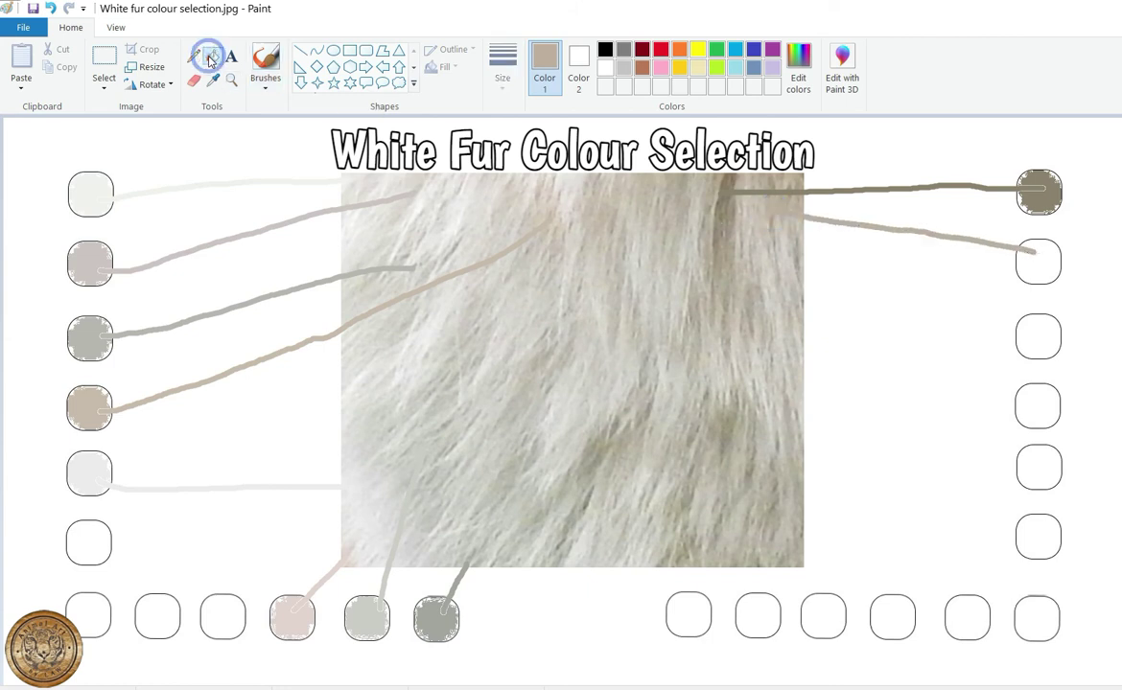
pyautogui.click(1034, 251)
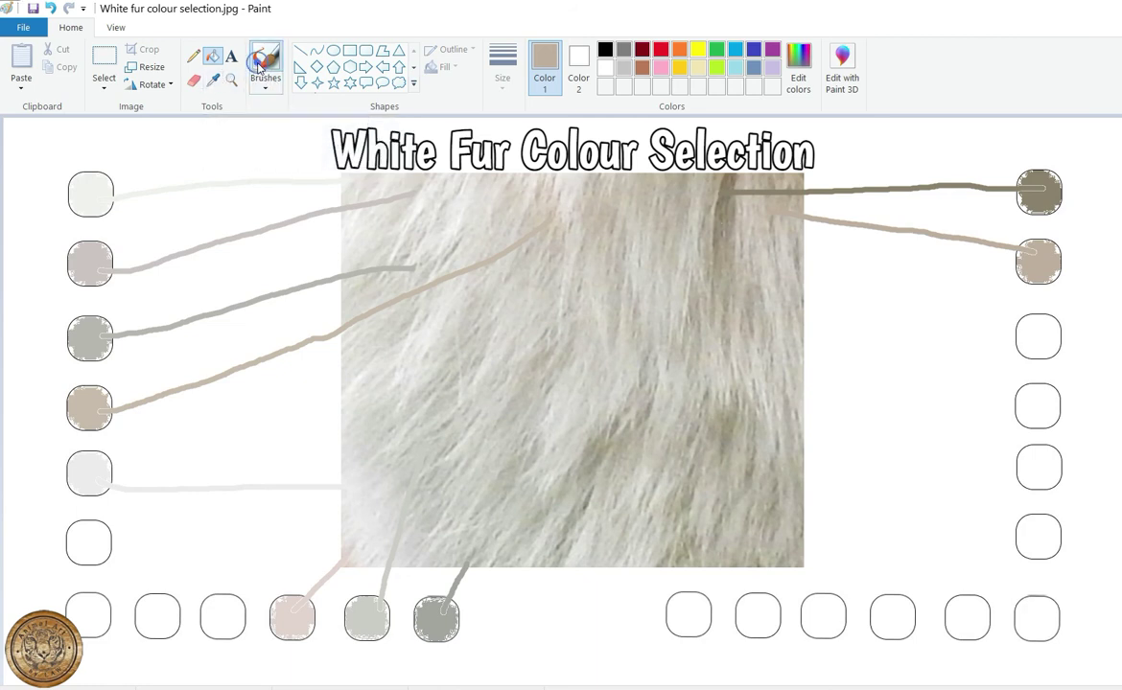
# Sample a pale grey-beige from the fur's right side, line it to the third right circle and fill it
pyautogui.click(212, 82)
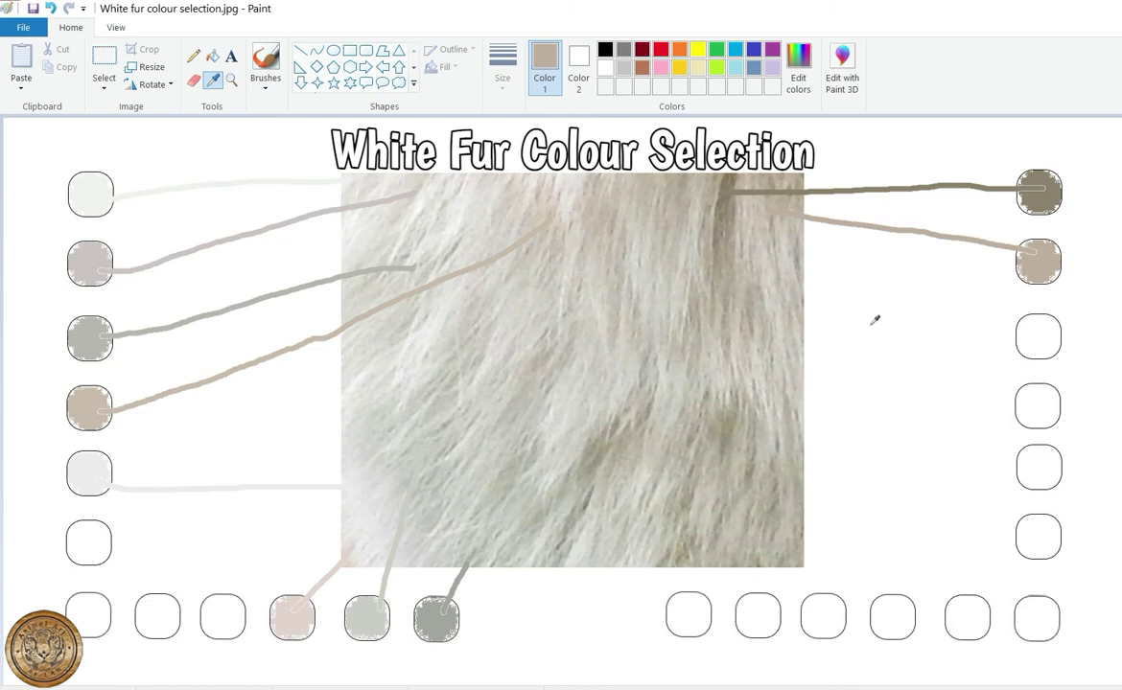
pyautogui.click(729, 297)
pyautogui.click(720, 301)
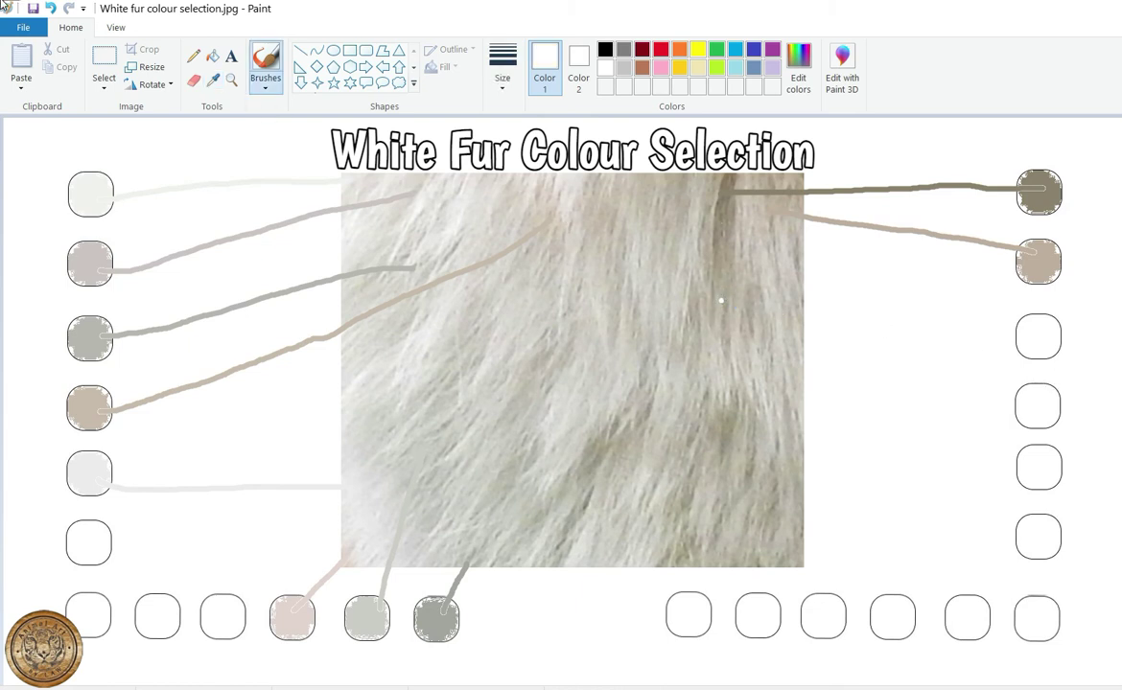
pyautogui.click(213, 83)
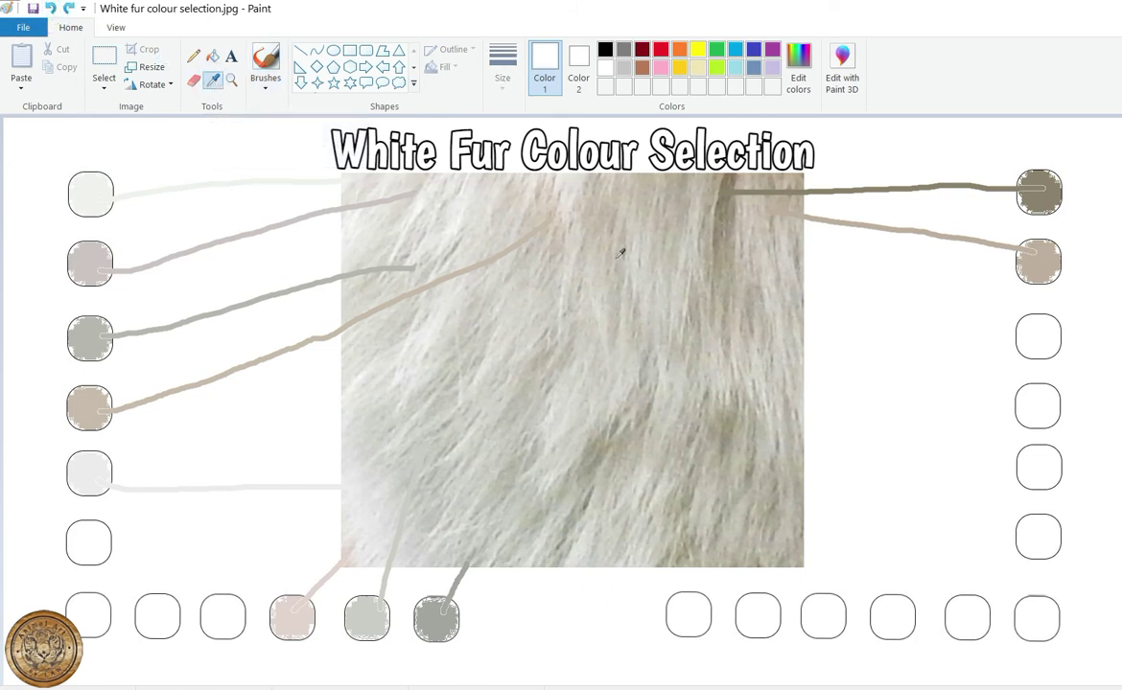
pyautogui.click(769, 254)
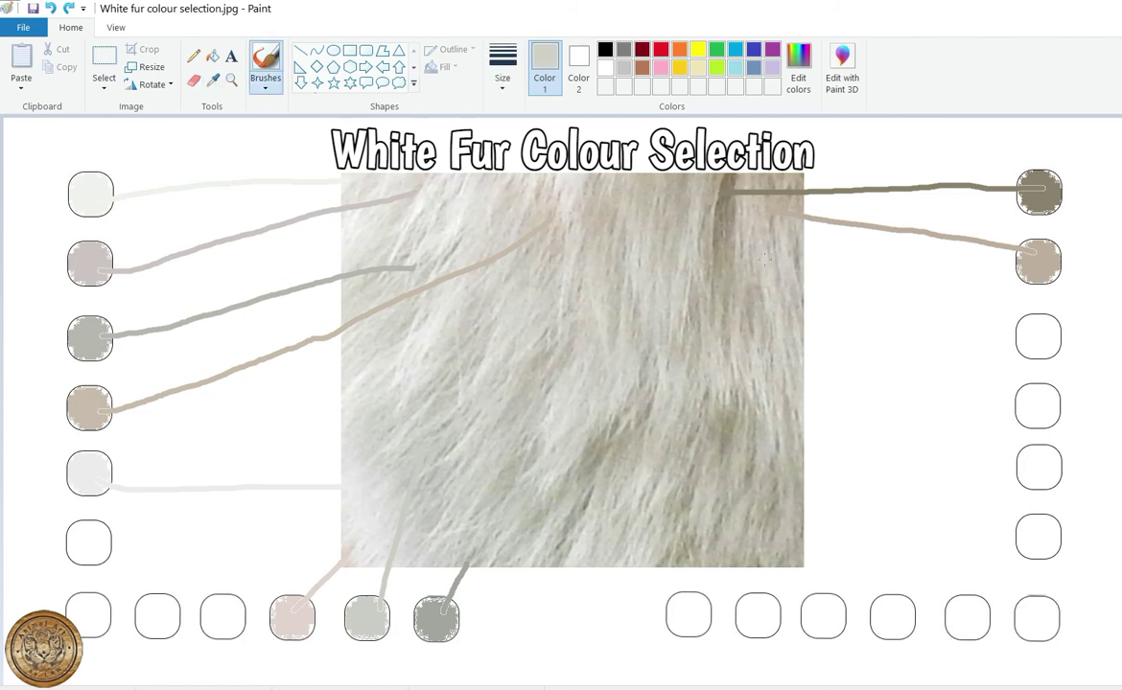
pyautogui.moveTo(808, 275); pyautogui.dragTo(1026, 333)
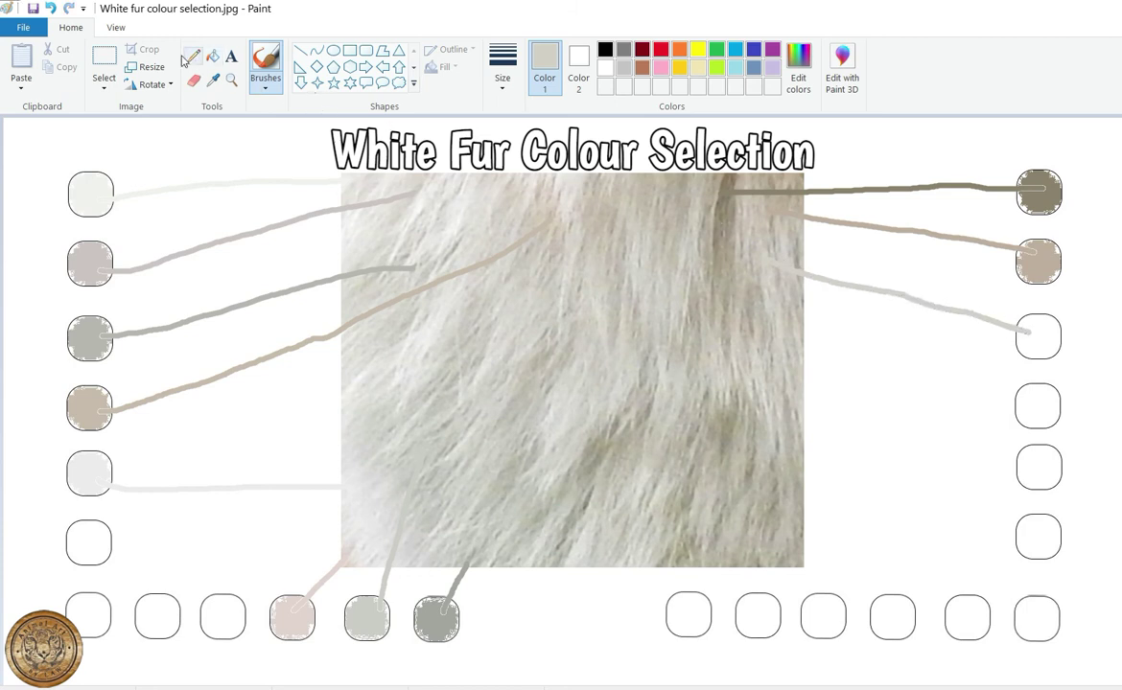
pyautogui.click(212, 55)
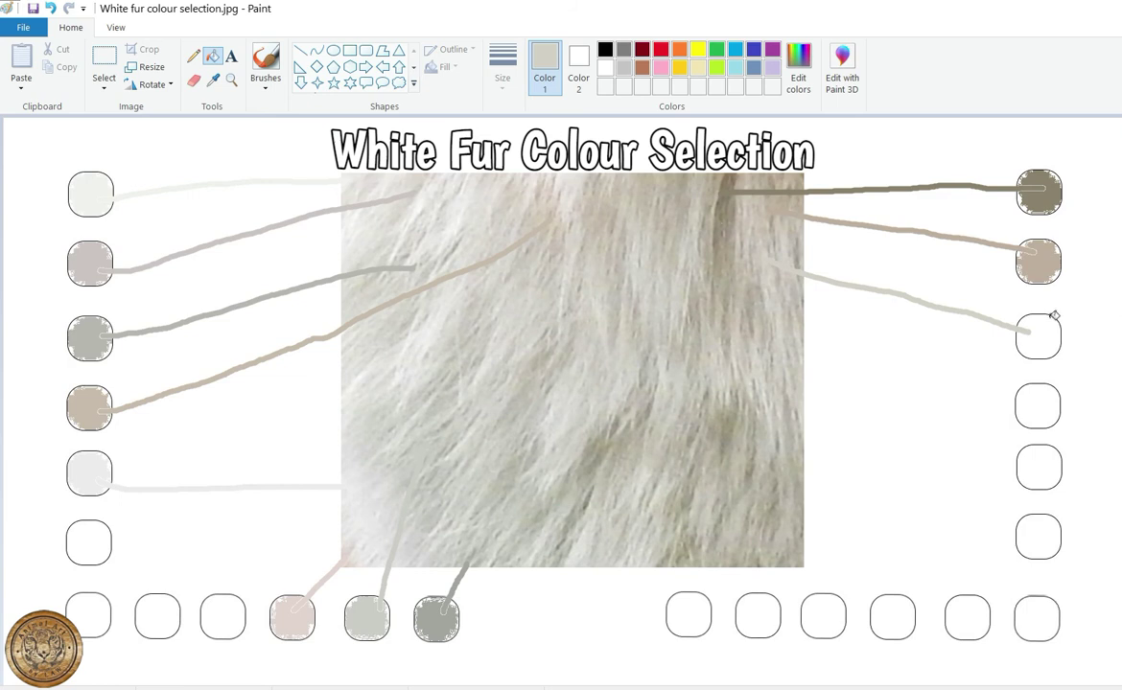
pyautogui.click(1029, 328)
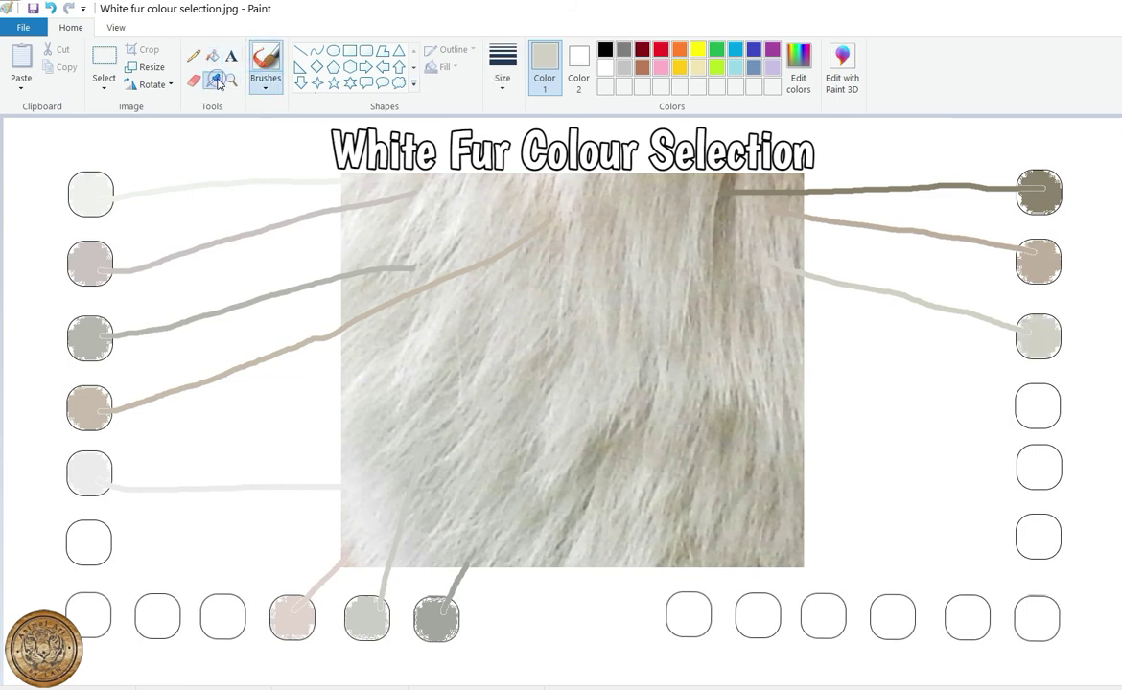
pyautogui.click(214, 82)
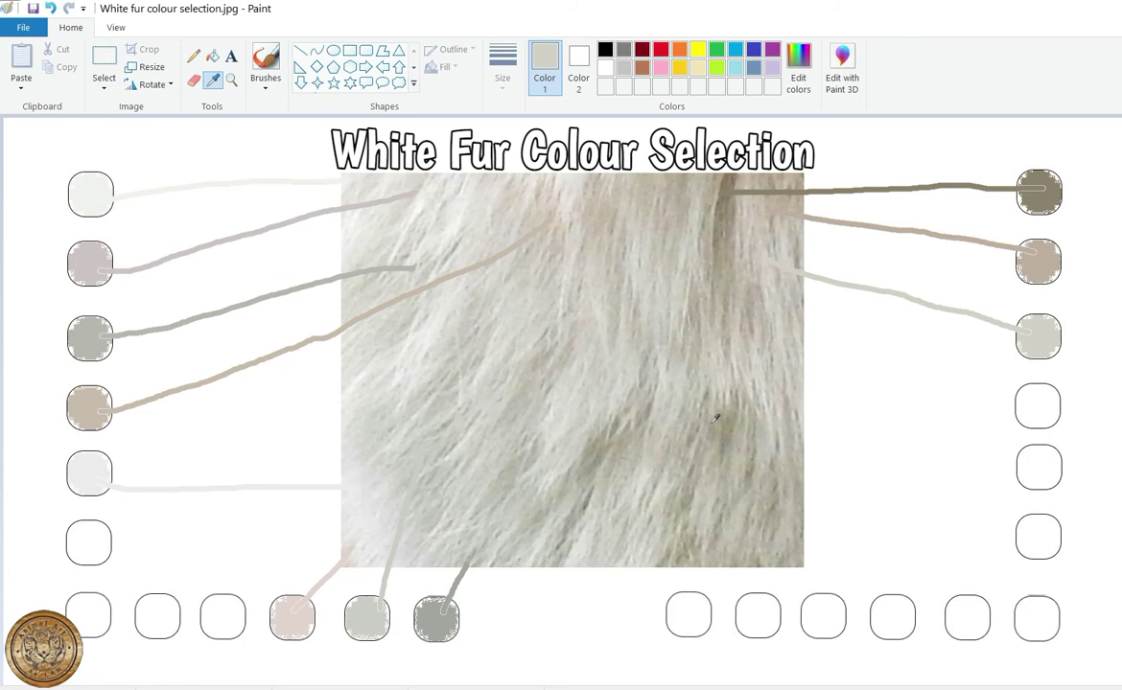
# Link an olive-grey sample from the lower fur to a bottom-row circle and fill it
pyautogui.click(603, 451)
pyautogui.moveTo(596, 454); pyautogui.dragTo(677, 606)
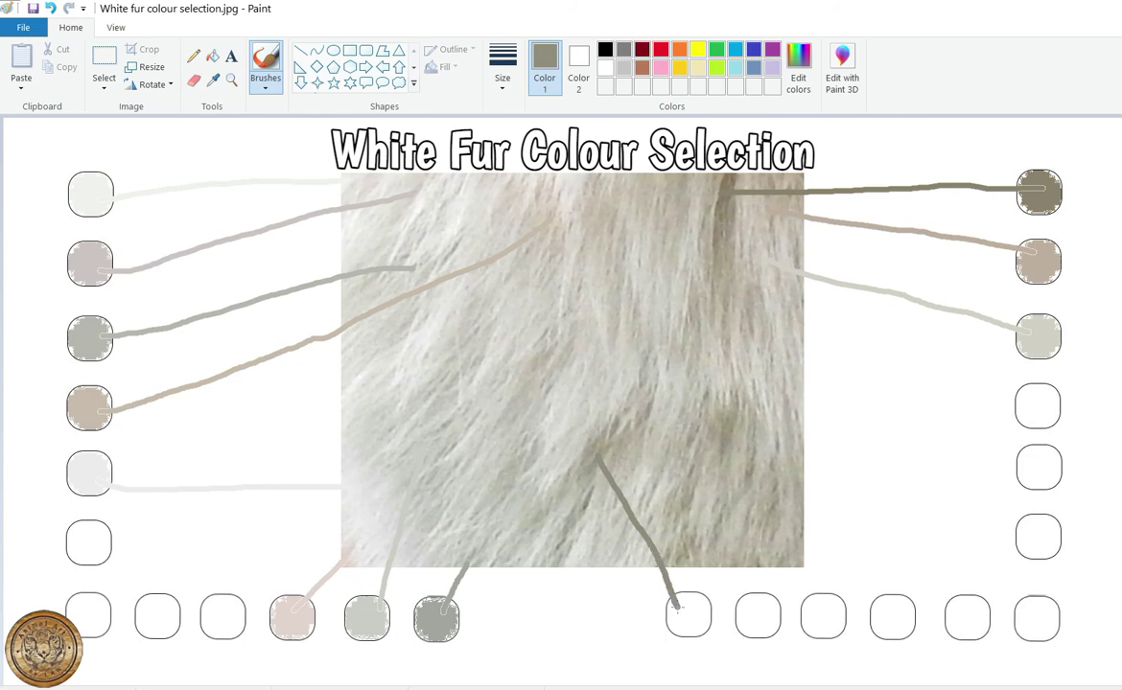
pyautogui.click(212, 56)
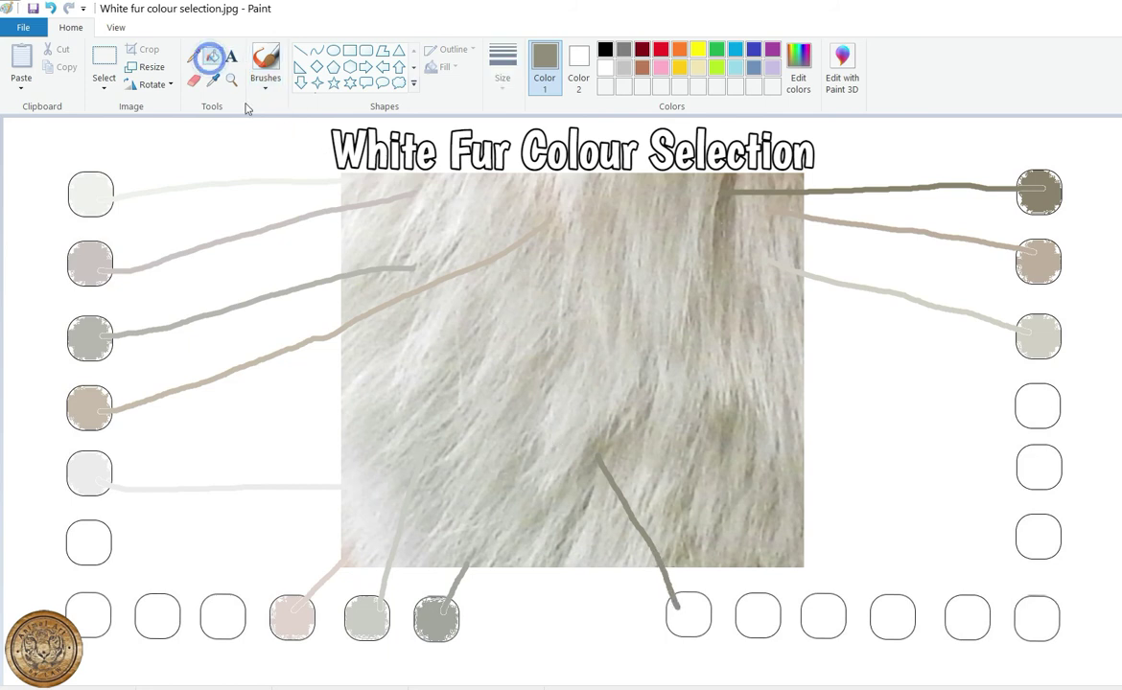
pyautogui.click(687, 605)
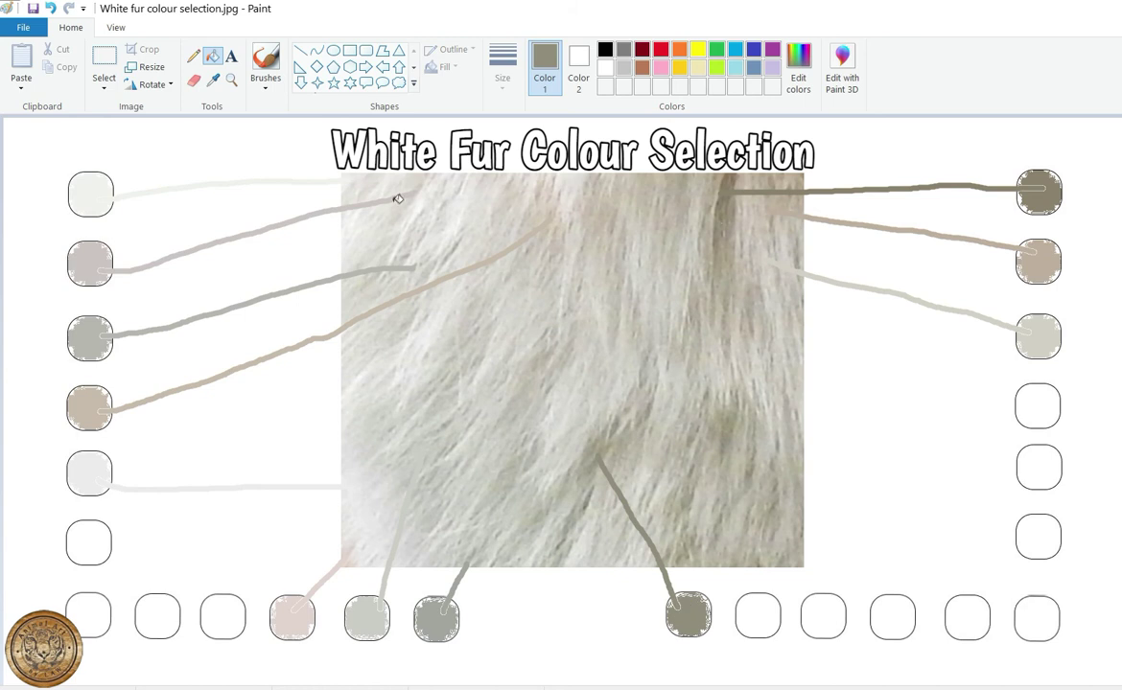
pyautogui.click(254, 63)
# Link a taupe-grey from the fur's right side to the fourth right swatch and fill it
pyautogui.click(214, 82)
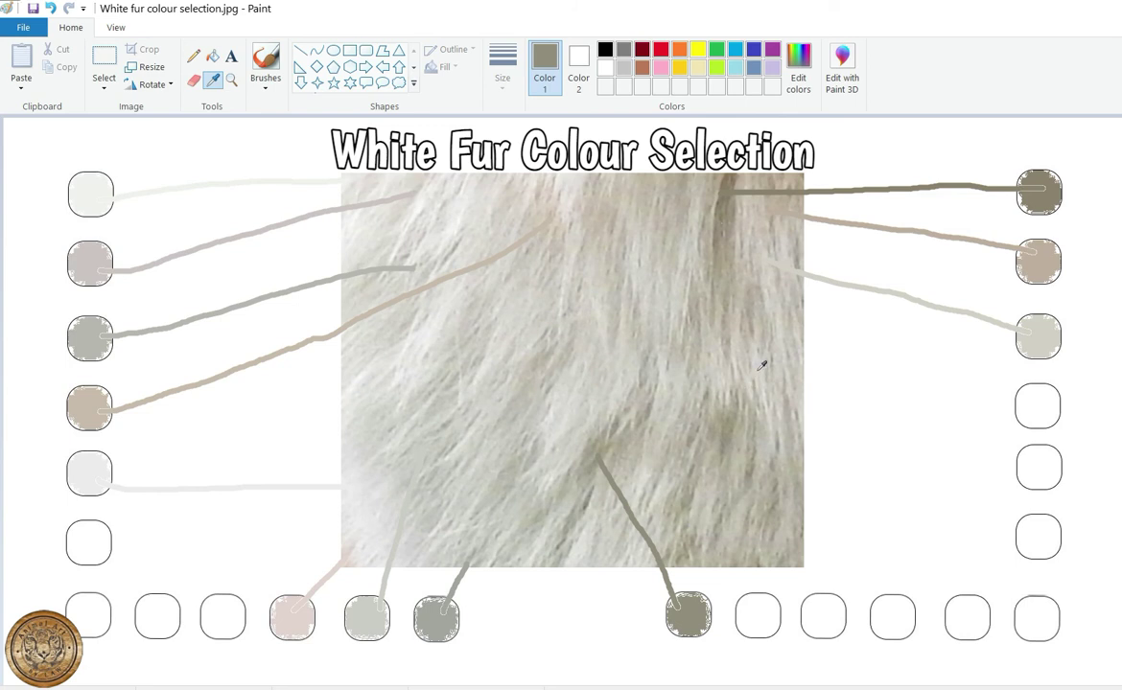
pyautogui.click(758, 300)
pyautogui.moveTo(755, 303)
pyautogui.mouseDown()
pyautogui.moveTo(845, 350)
pyautogui.moveTo(1031, 403)
pyautogui.mouseUp()
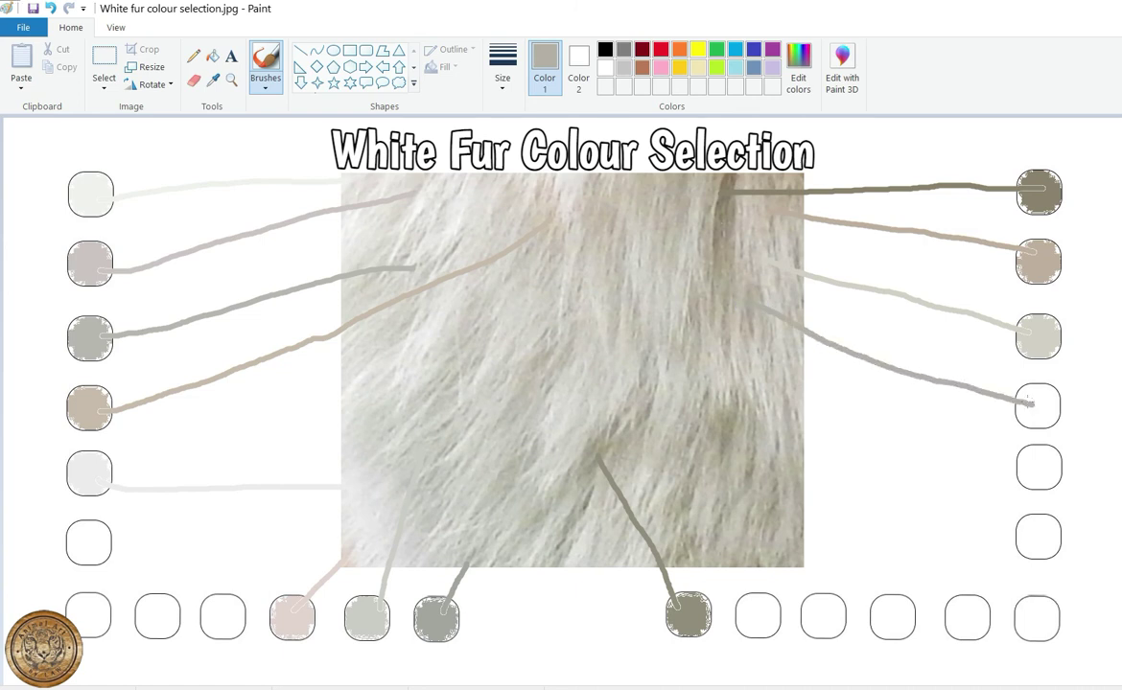
pyautogui.click(212, 59)
pyautogui.click(1047, 407)
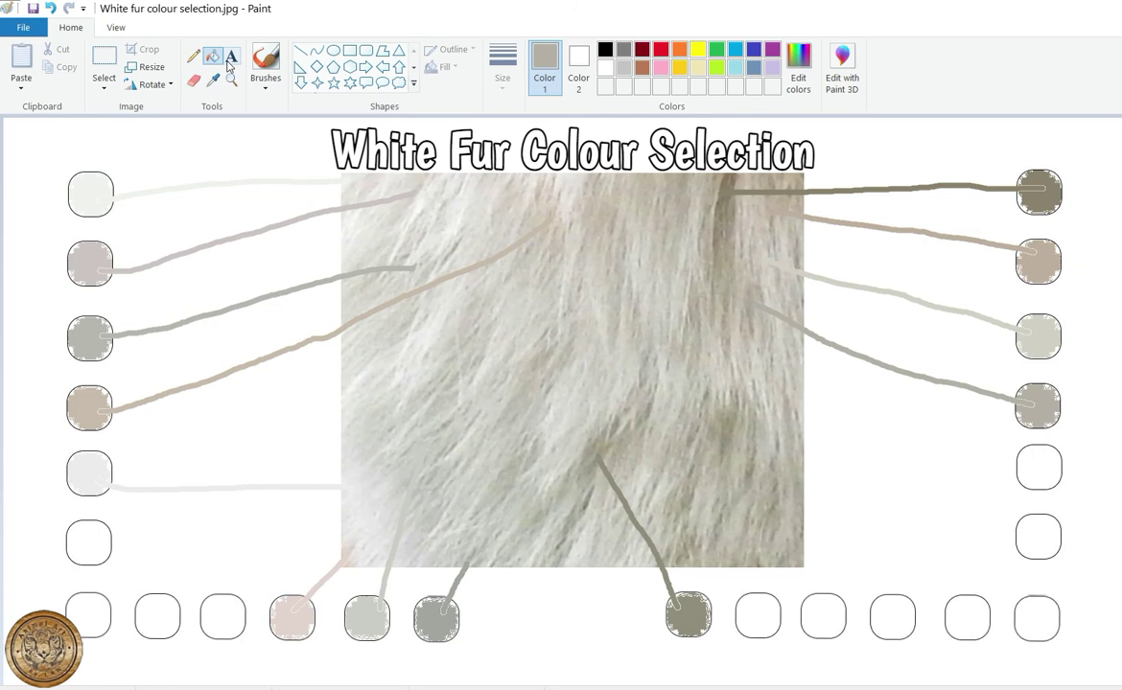
pyautogui.click(266, 62)
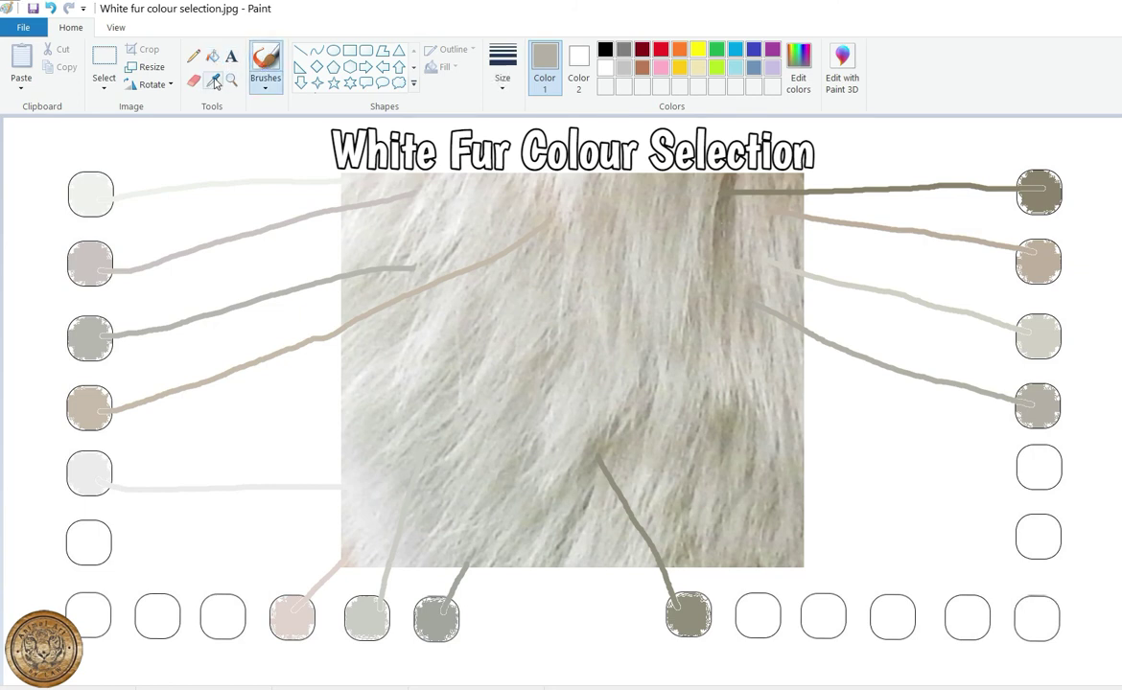
pyautogui.click(214, 81)
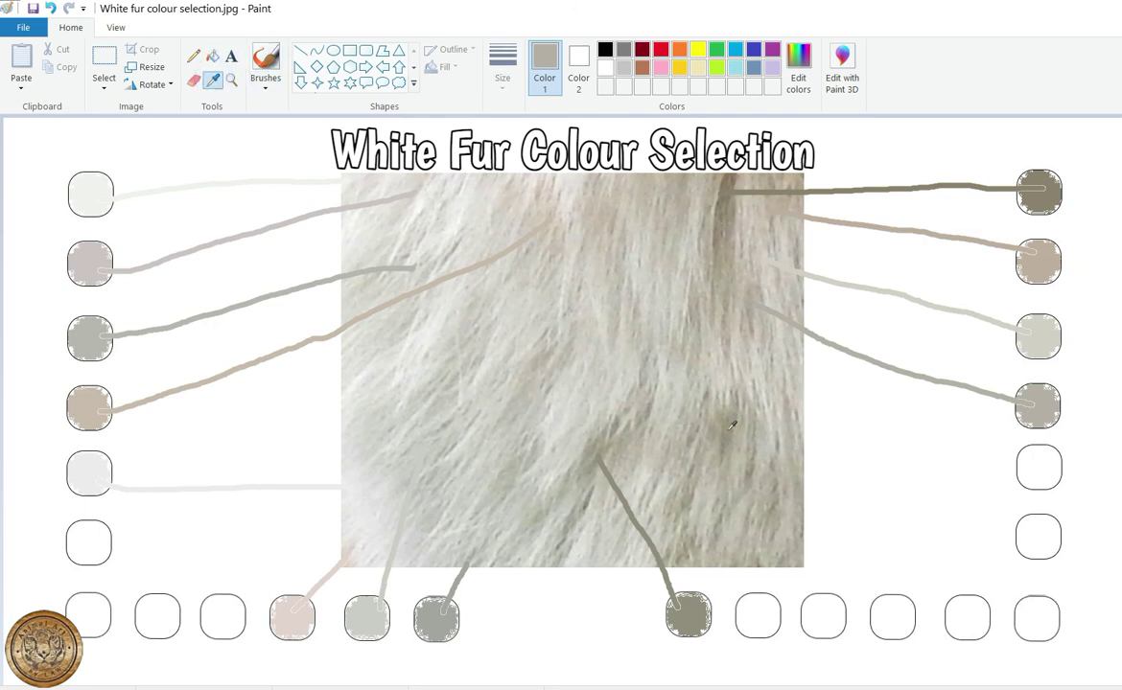
# Link a light-grey fur sample to the fifth right swatch and fill it light grey
pyautogui.click(662, 330)
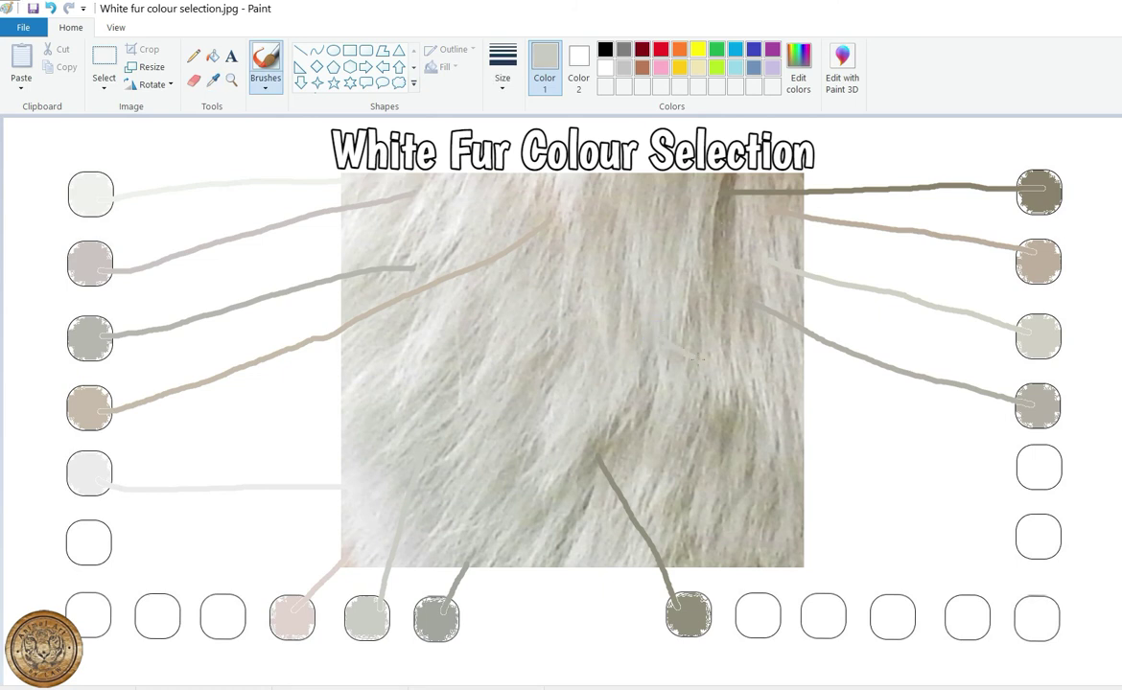
pyautogui.moveTo(763, 382); pyautogui.dragTo(1033, 491)
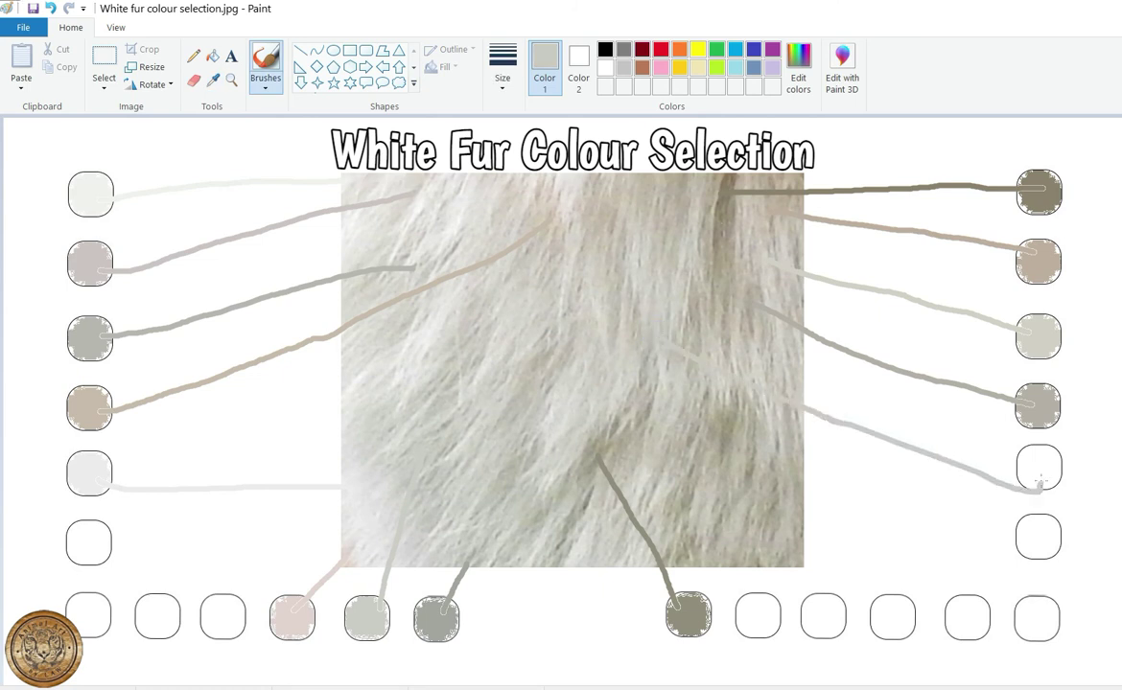
pyautogui.click(215, 55)
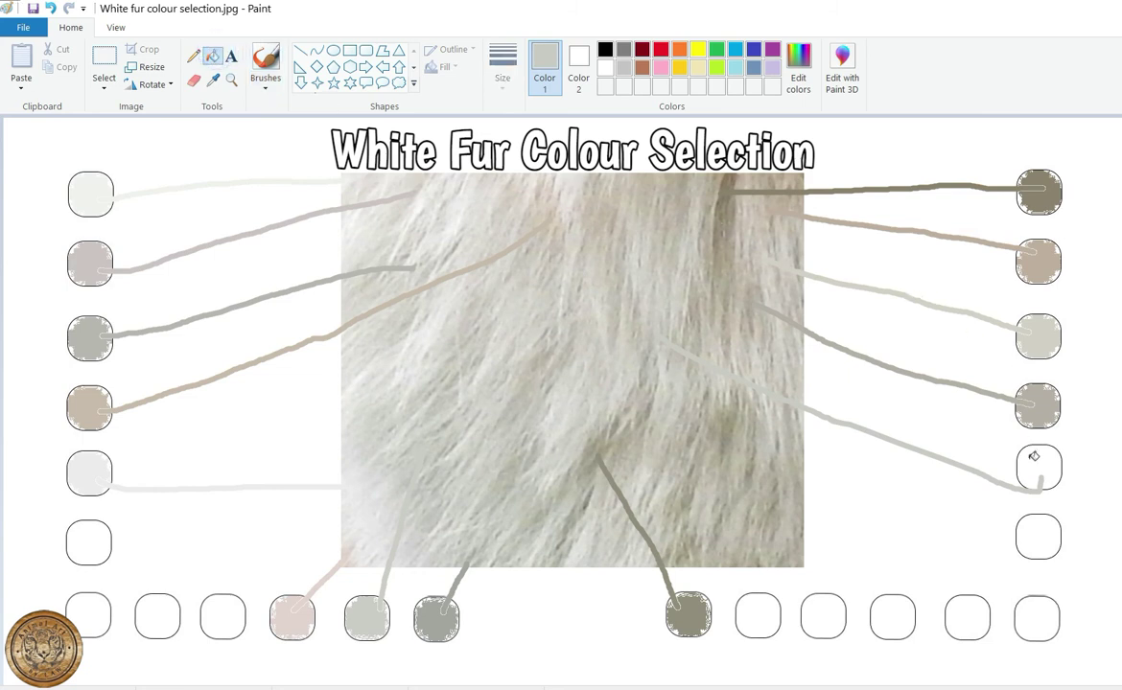
pyautogui.click(1034, 457)
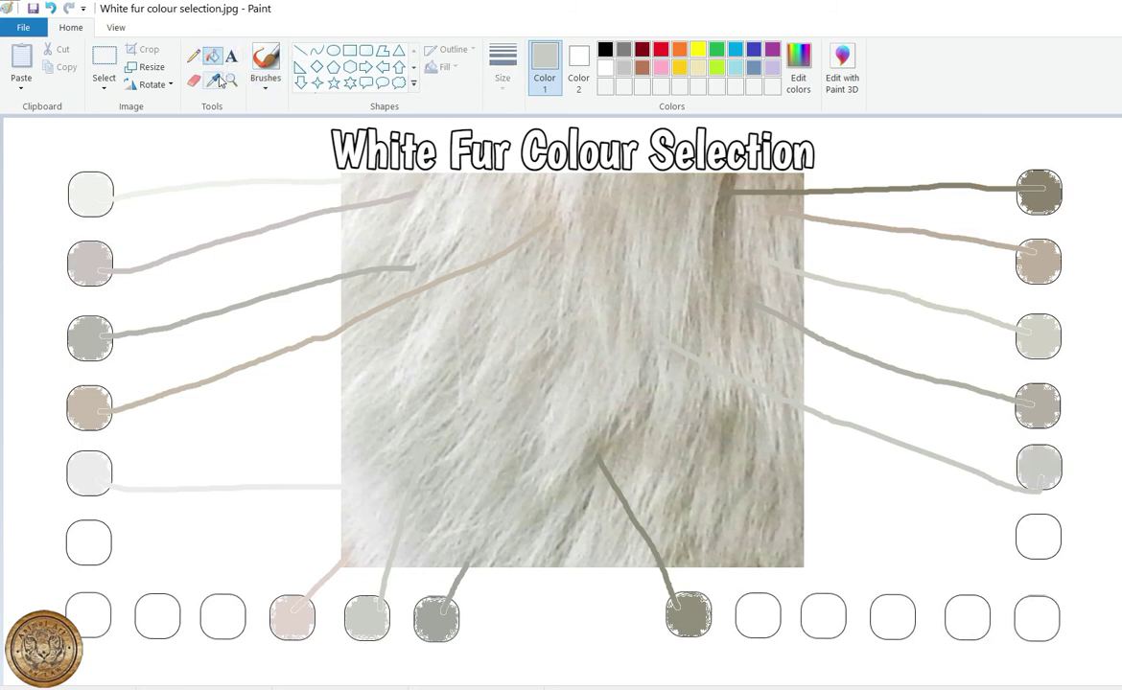
pyautogui.click(261, 62)
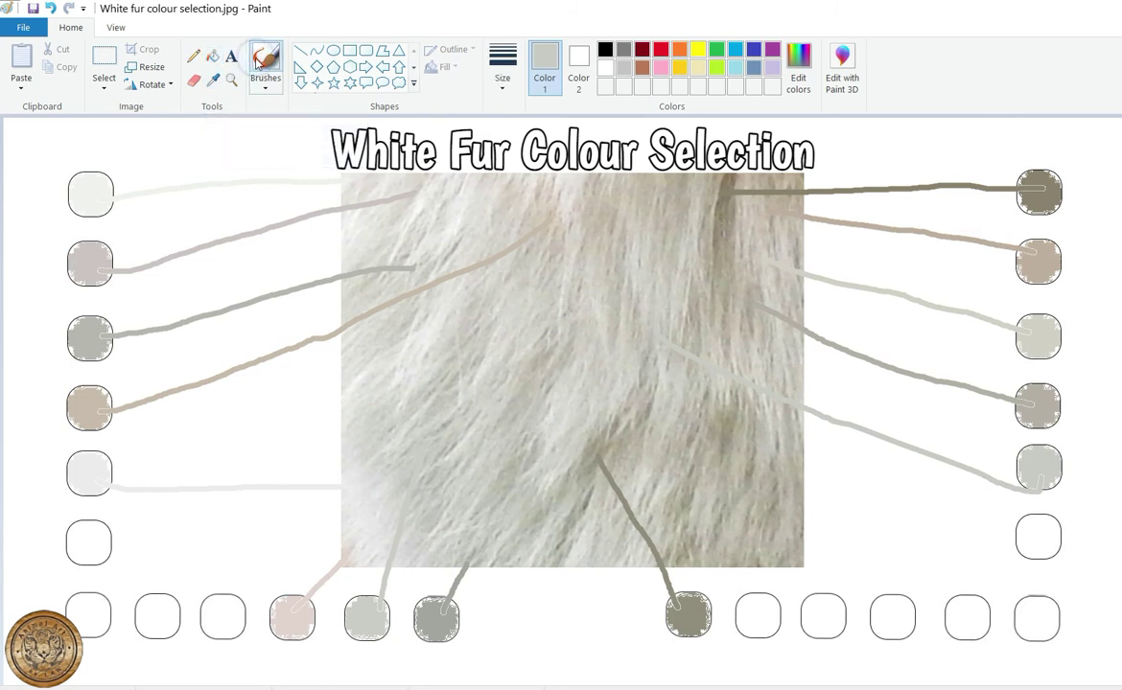
pyautogui.click(214, 82)
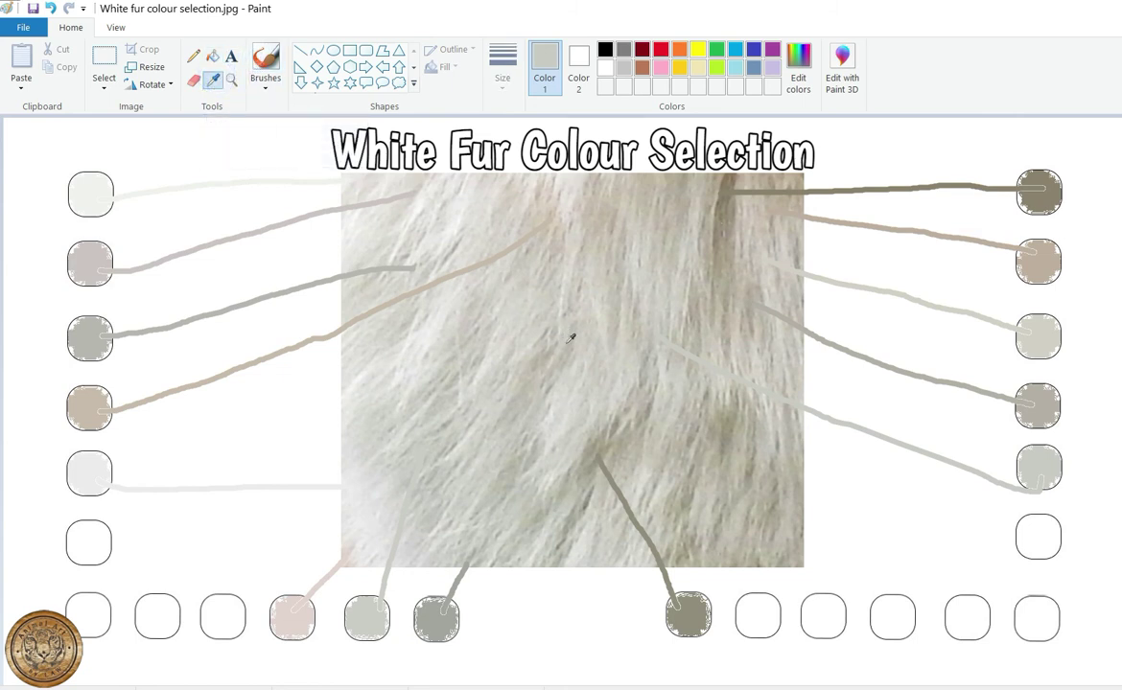
# Link a grey-brown fur sample to the sixth right swatch and fill it grey-brown
pyautogui.click(726, 423)
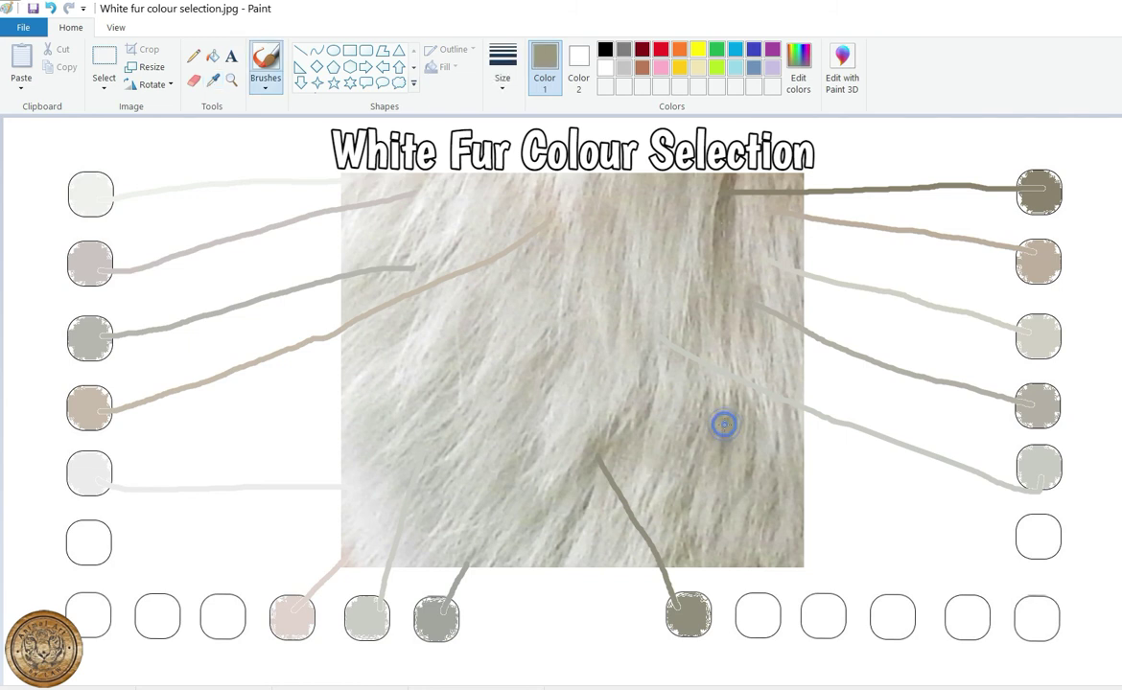
pyautogui.moveTo(726, 425)
pyautogui.mouseDown()
pyautogui.moveTo(852, 493)
pyautogui.moveTo(1051, 542)
pyautogui.mouseUp()
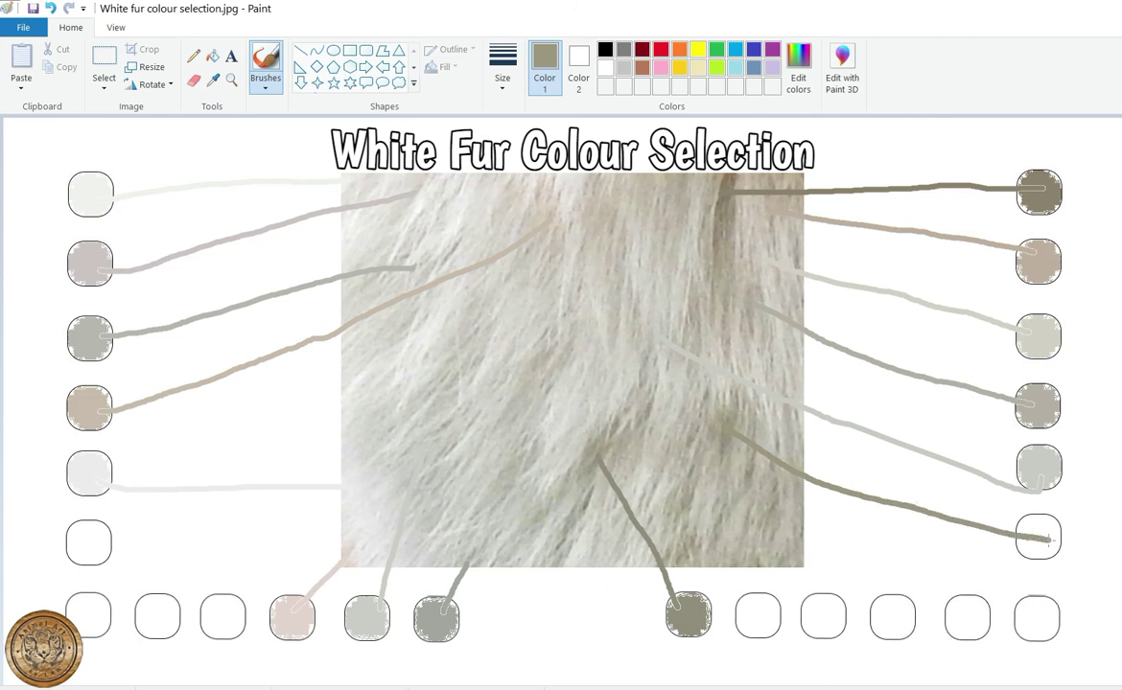
pyautogui.click(216, 59)
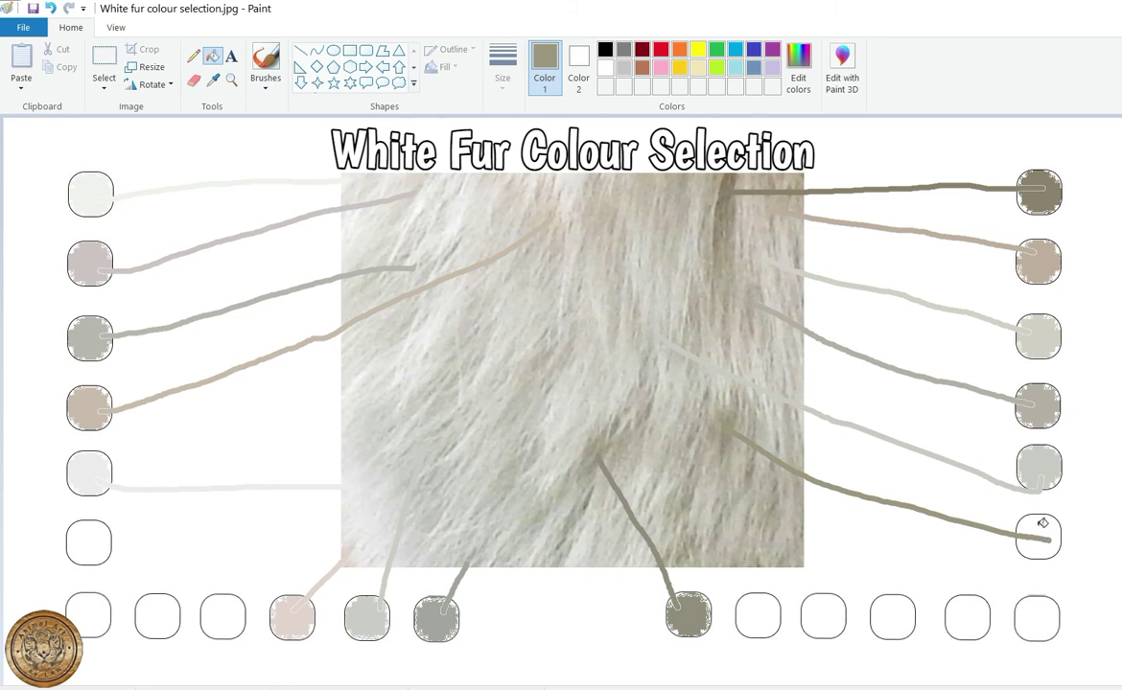
pyautogui.click(1043, 539)
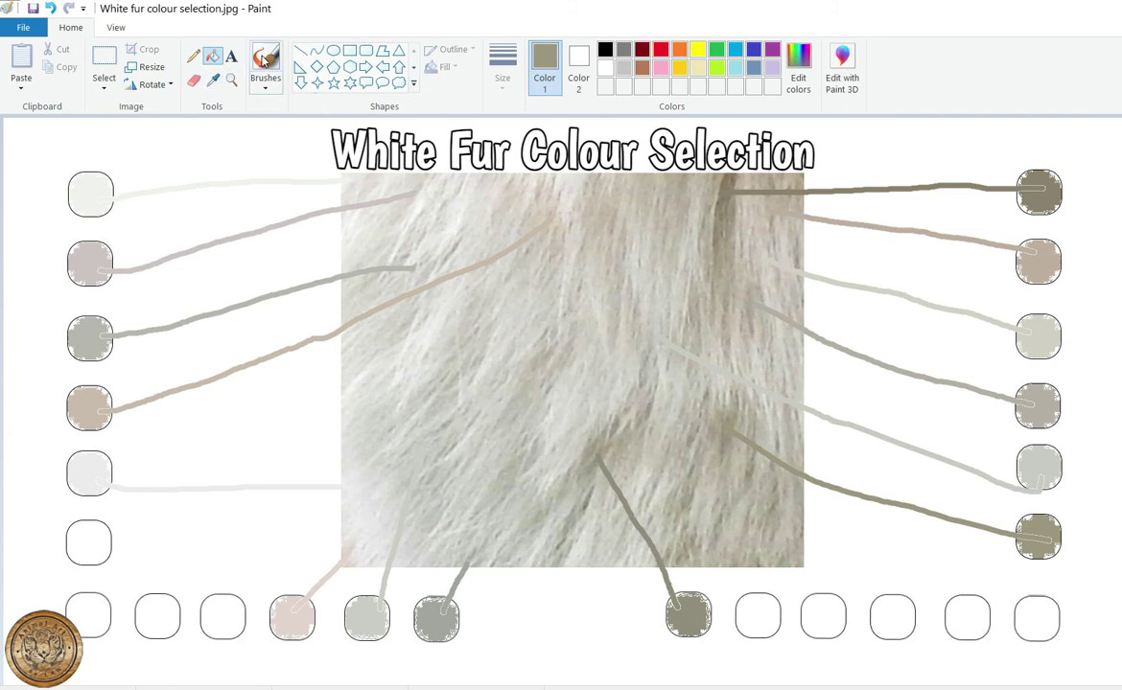
pyautogui.click(264, 60)
pyautogui.click(213, 80)
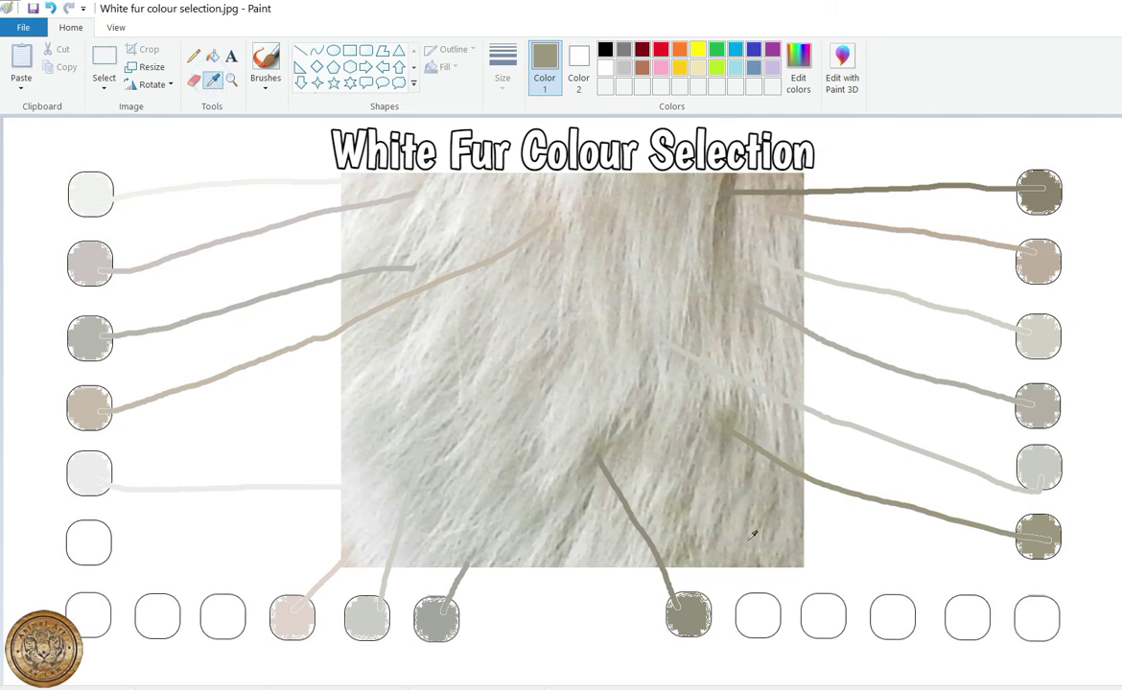
# Link a very pale grey from the lower fur to an empty bottom swatch and fill it
pyautogui.click(656, 497)
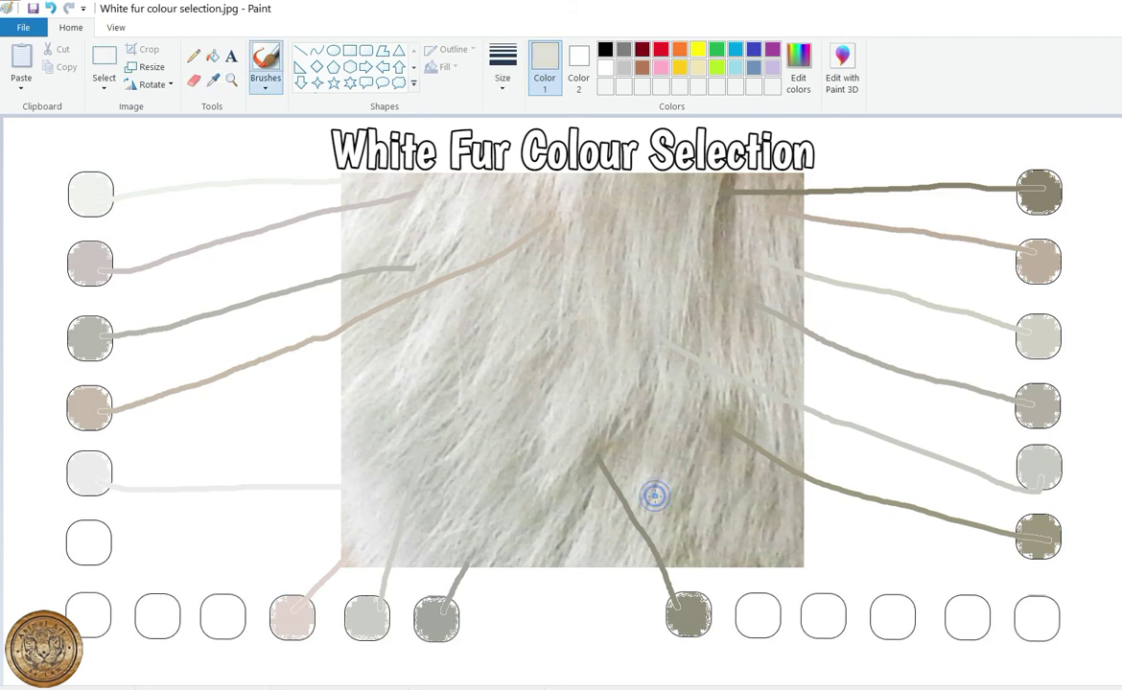
pyautogui.moveTo(656, 497); pyautogui.dragTo(753, 601)
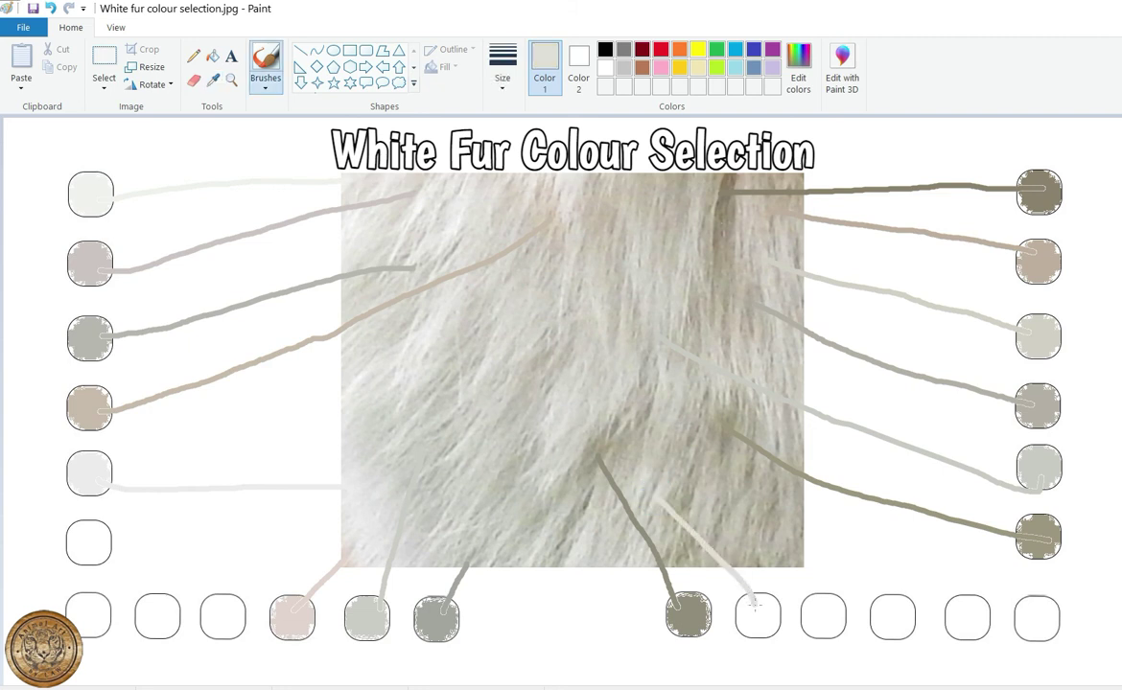
pyautogui.click(213, 55)
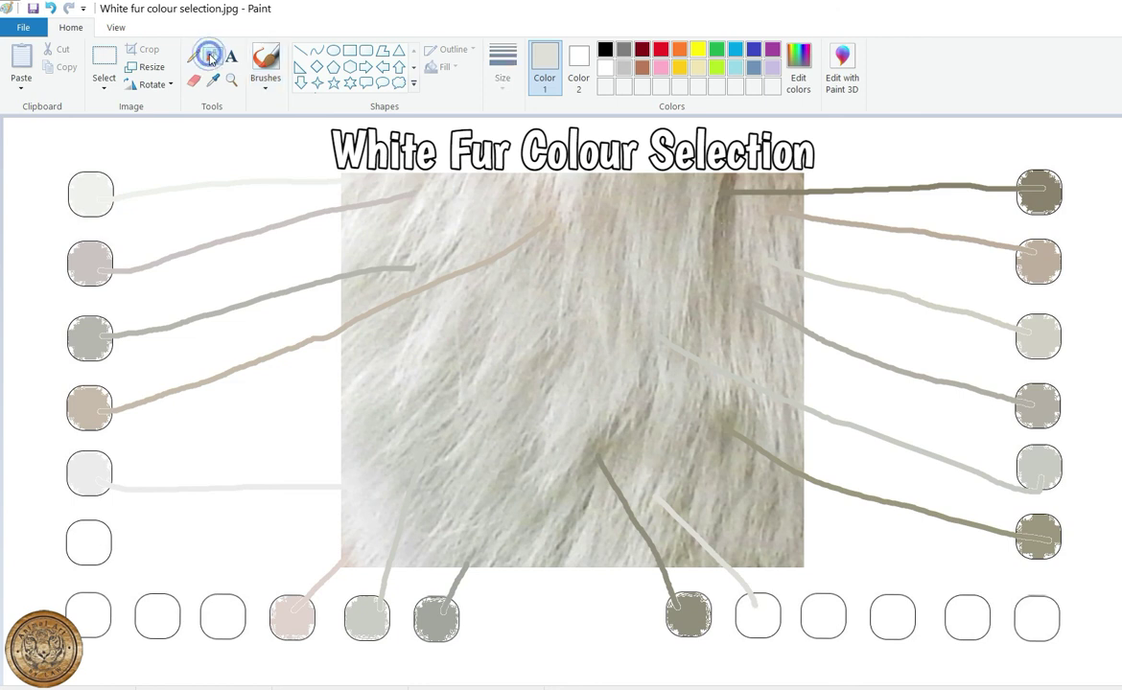
pyautogui.click(756, 605)
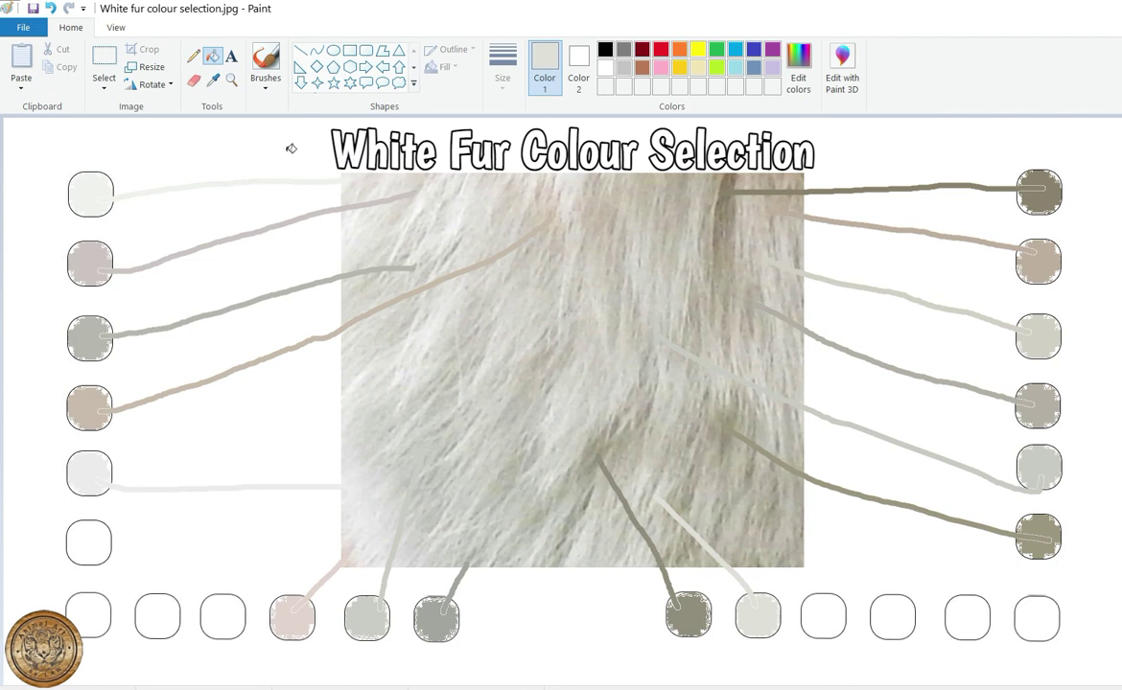
pyautogui.click(262, 62)
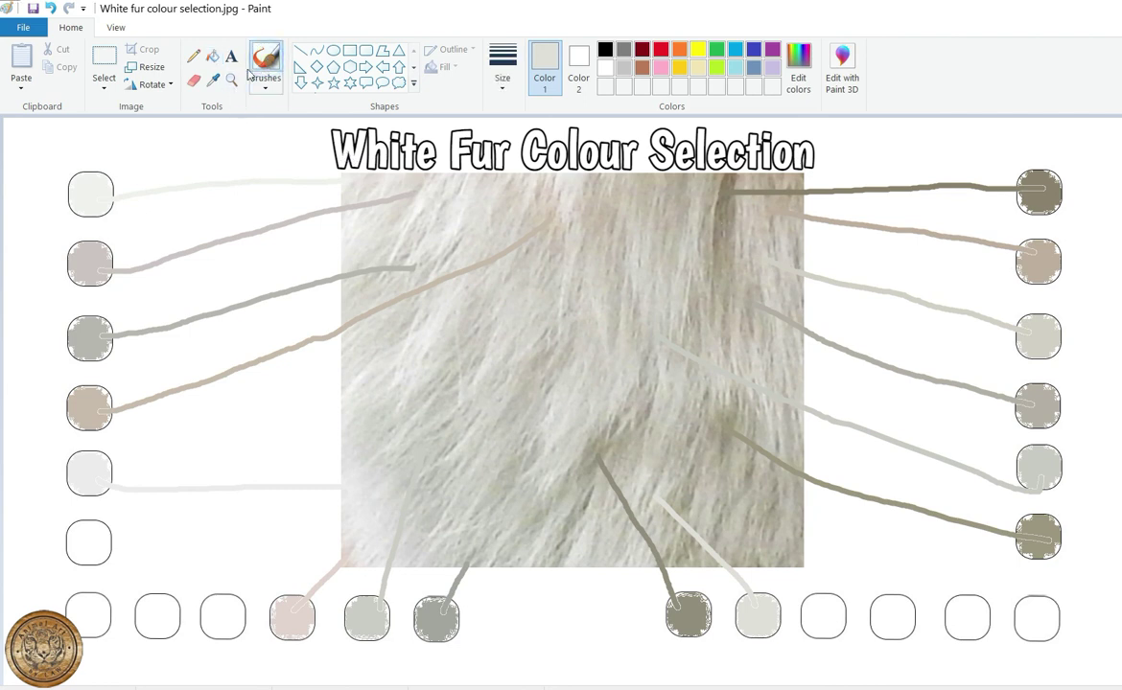
pyautogui.click(214, 81)
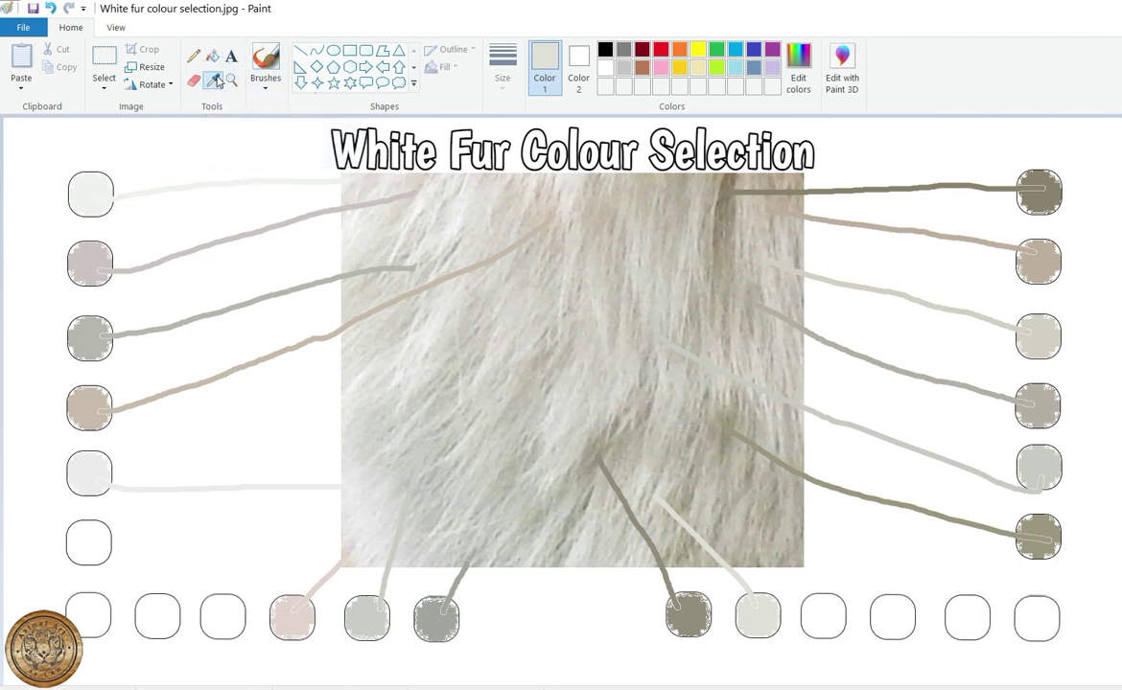
# Sample a light colour near the fur's left edge and line it to the third bottom swatch
pyautogui.click(364, 513)
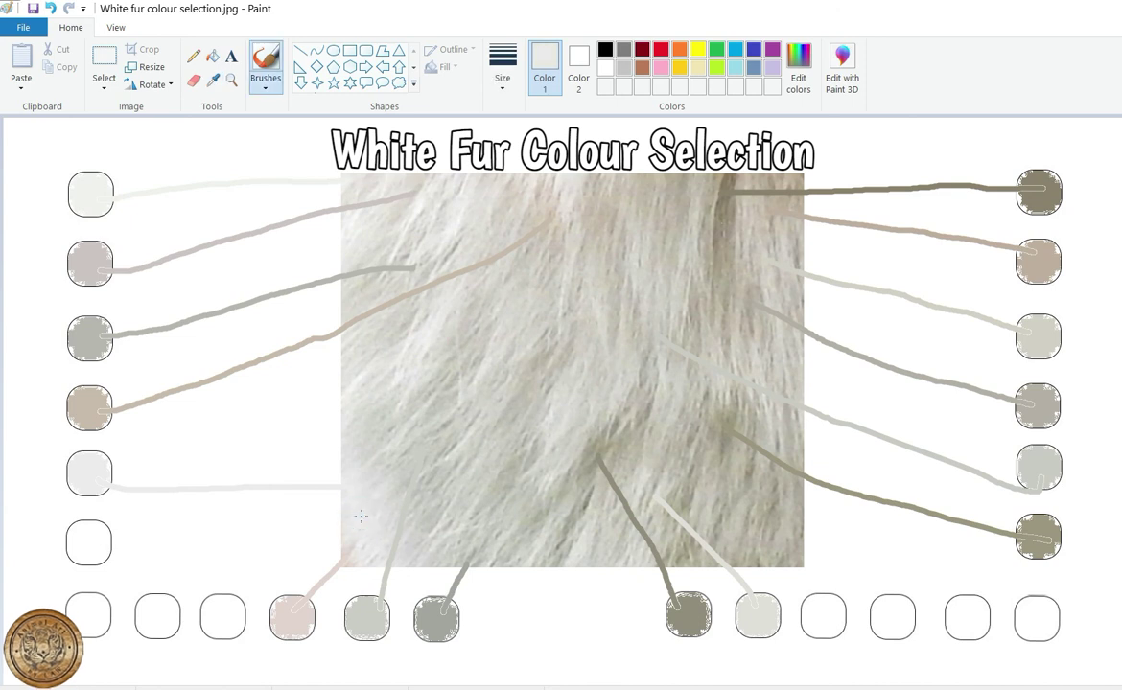
pyautogui.moveTo(359, 515)
pyautogui.mouseDown()
pyautogui.moveTo(279, 557)
pyautogui.moveTo(230, 610)
pyautogui.mouseUp()
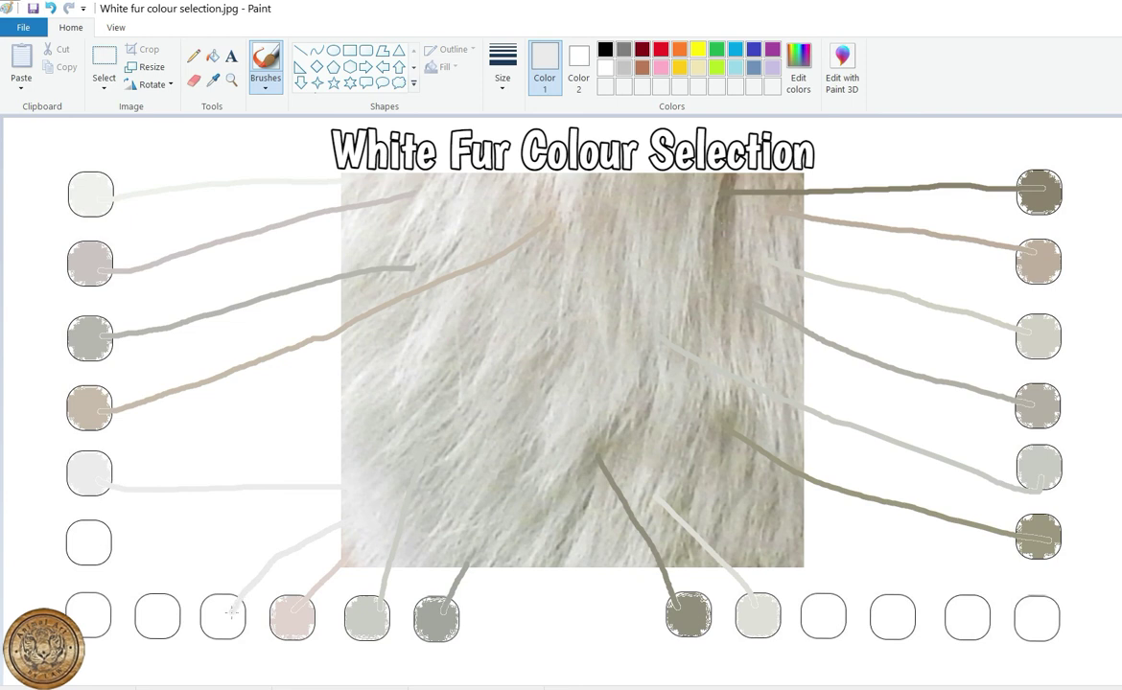
pyautogui.click(216, 56)
pyautogui.click(221, 606)
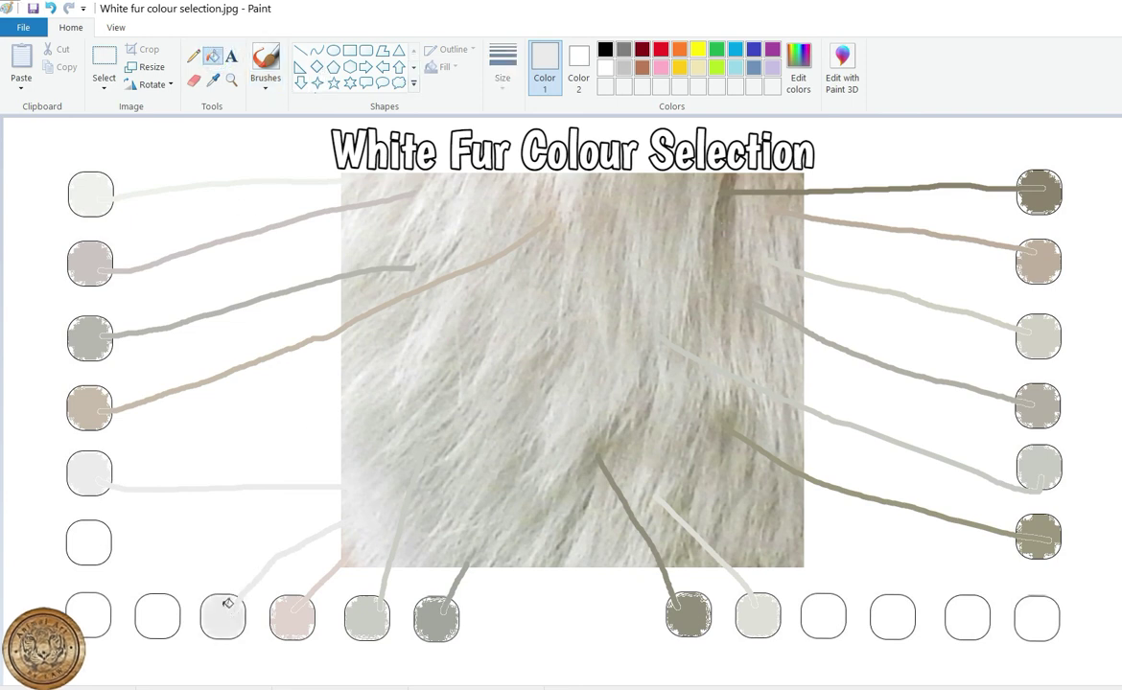